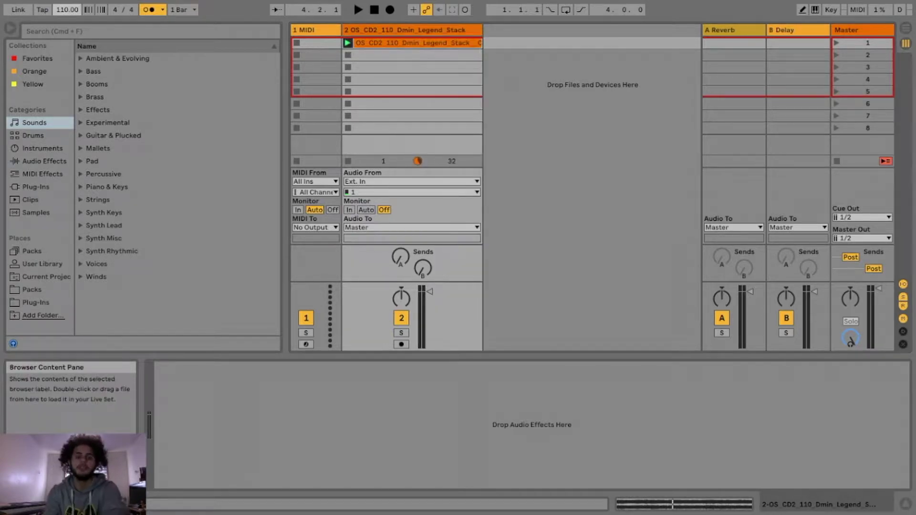
- Play the original loop clip to preview it, and stop playback
left_click(430, 145)
key("space")
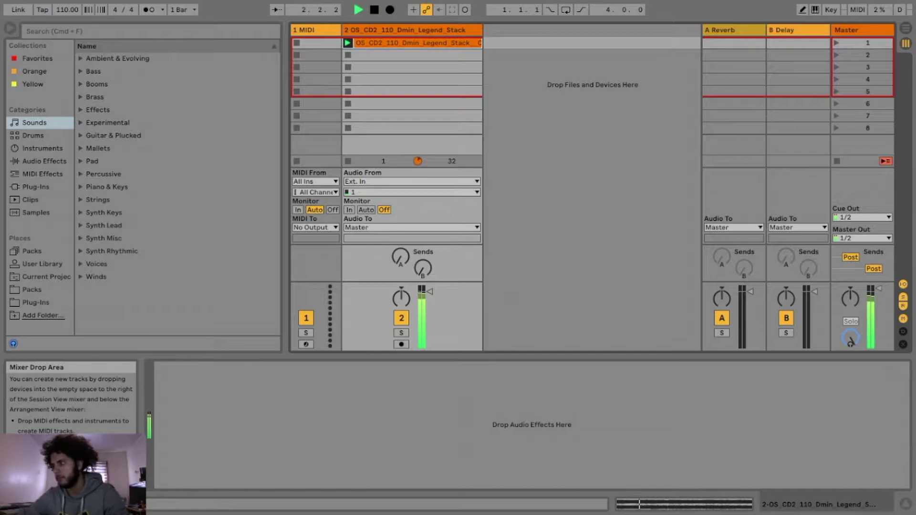
key("space")
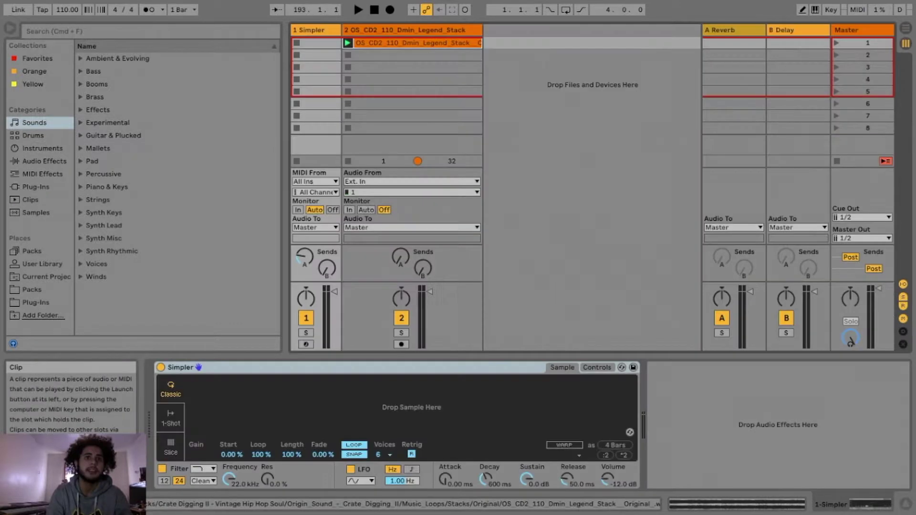
- Load the loop clip into the empty Simpler on the MIDI track, compare its playback modes, and set it to Slice
left_click_drag(413, 43, 411, 407)
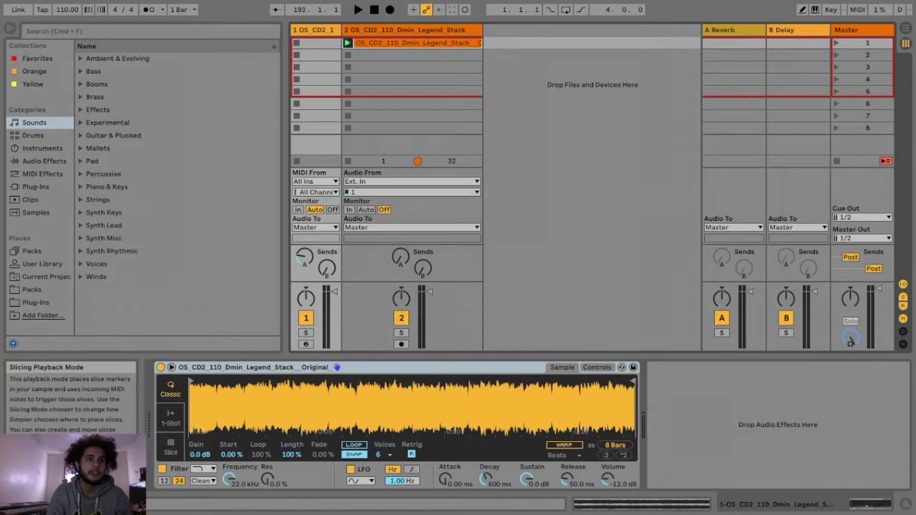
left_click(171, 448)
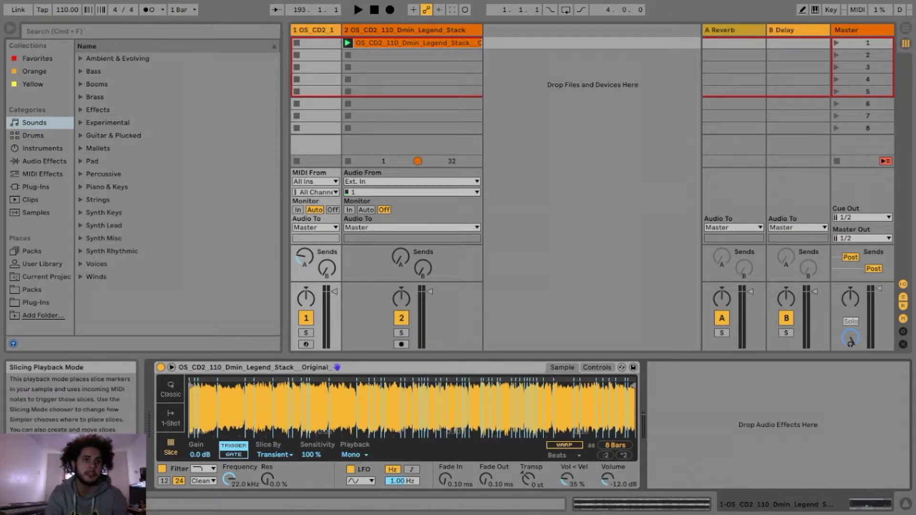
left_click(171, 419)
left_click(171, 390)
left_click(171, 418)
left_click(171, 447)
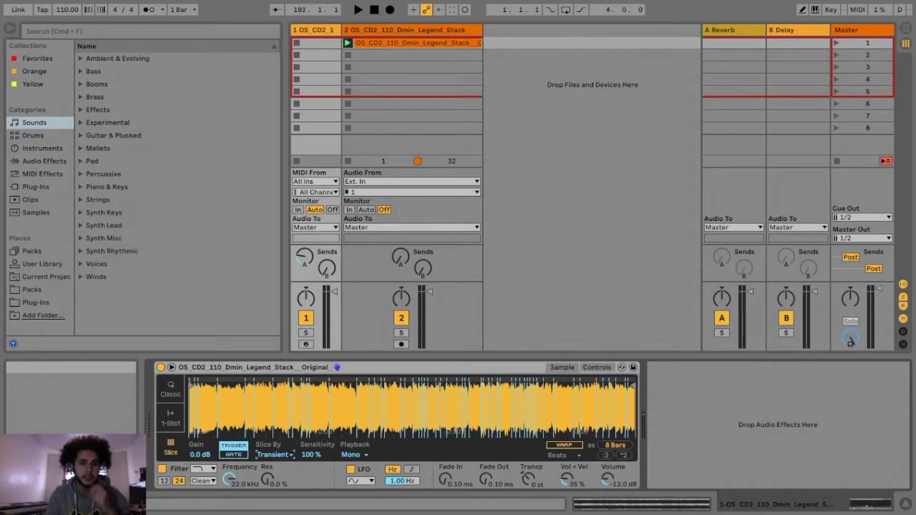
- Lower the transient slice sensitivity to 0%, and slice the sample by Beat with a division of 2 Bars
left_click(312, 455)
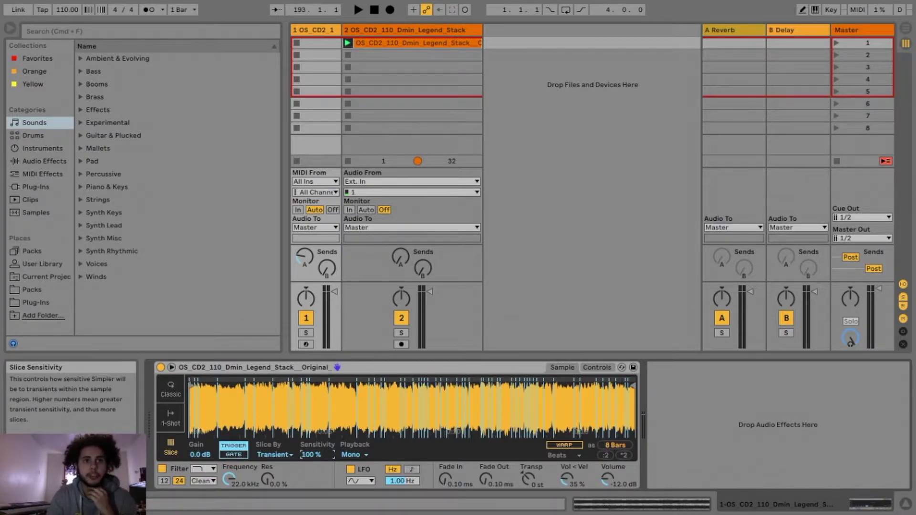
left_click_drag(311, 455, 310, 504)
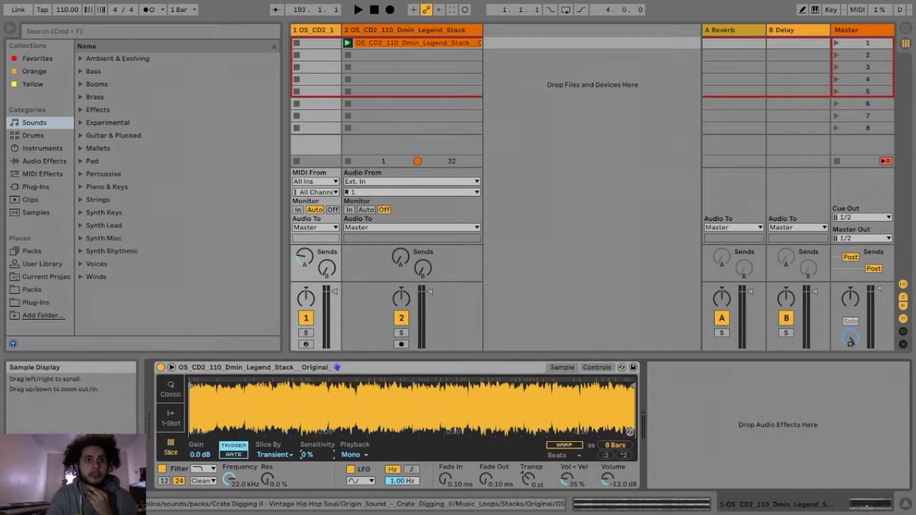
left_click(275, 455)
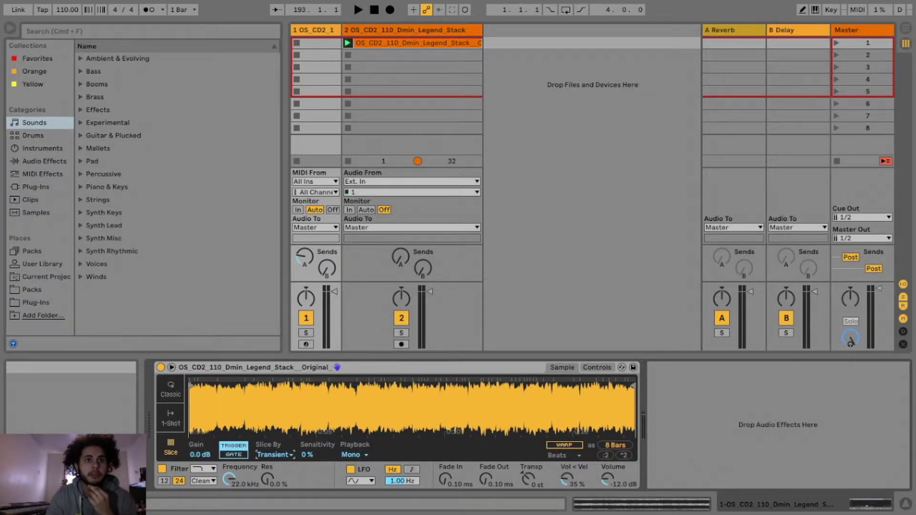
left_click(273, 466)
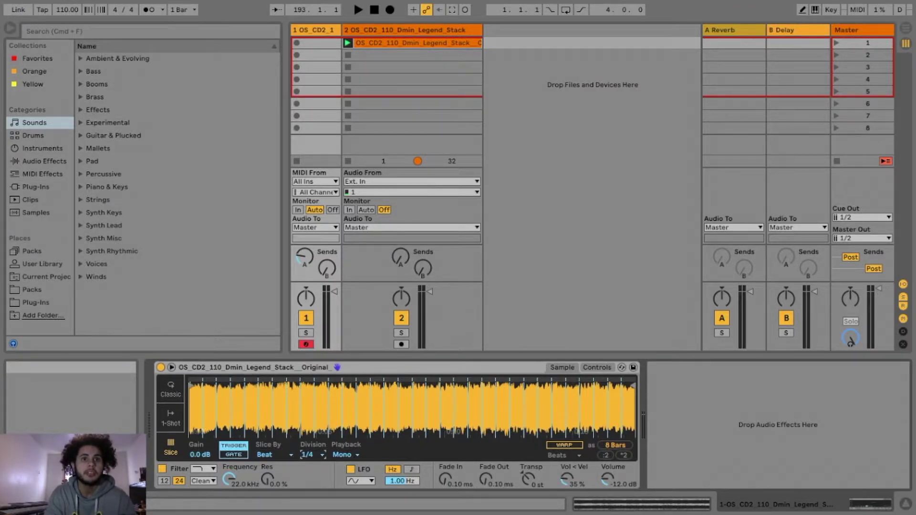
left_click(312, 455)
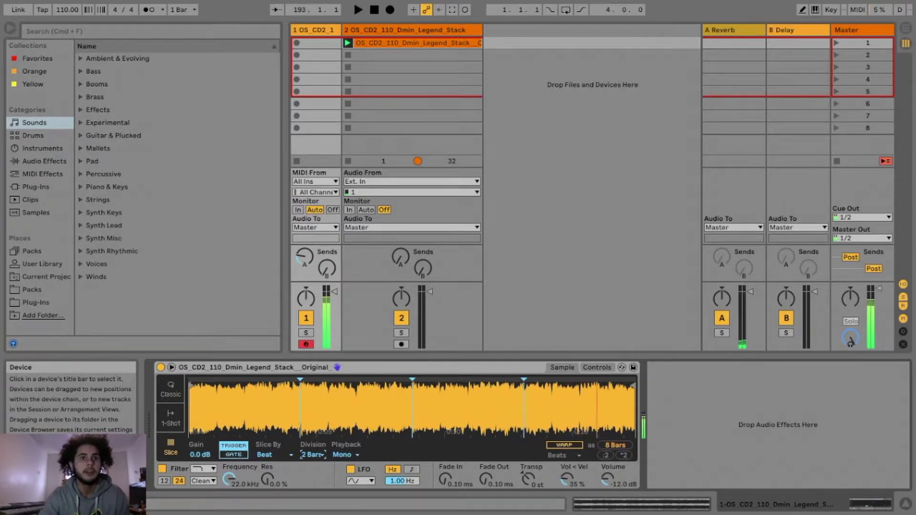
key("space")
key("space")
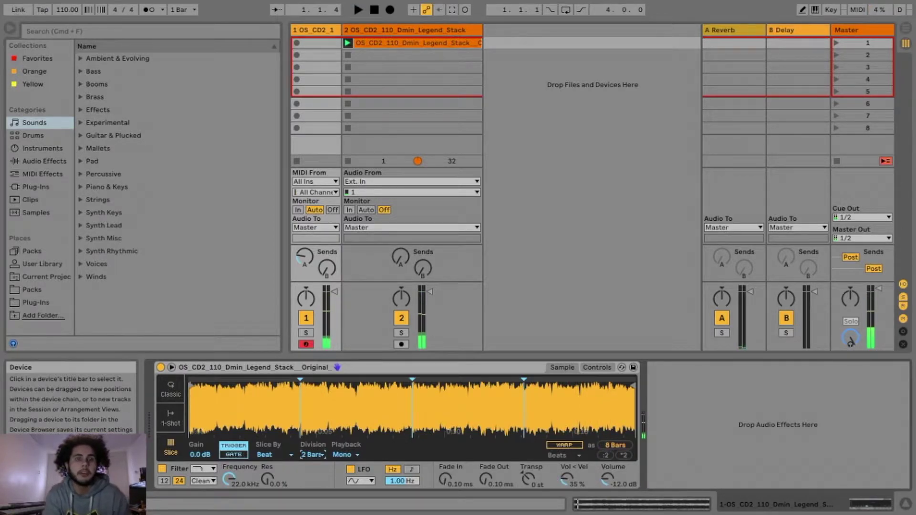
- In the Arrangement, split the loop clip at bar 3 and delete the part after it
key("Tab")
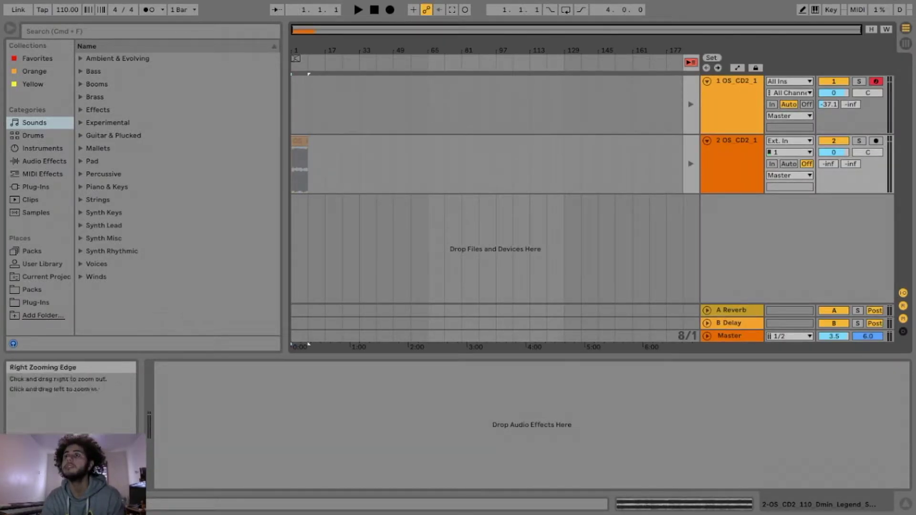
left_click_drag(861, 30, 374, 30)
left_click(691, 62)
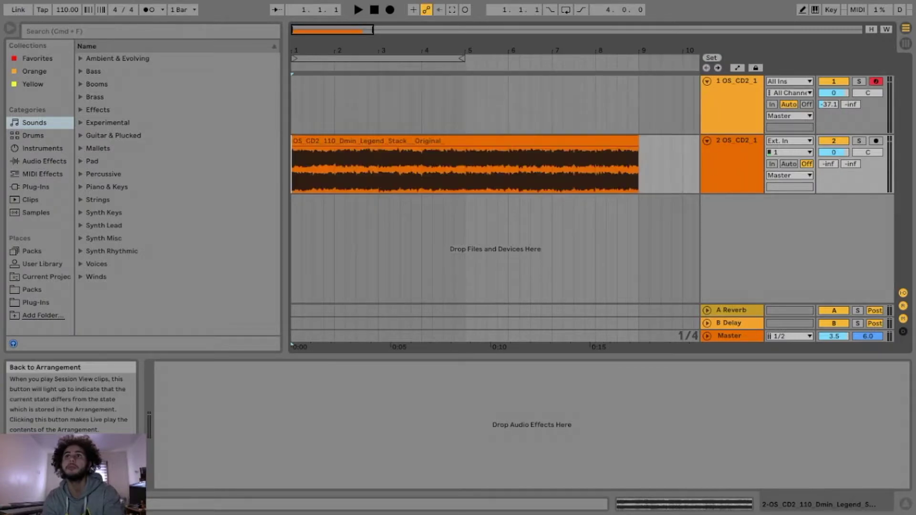
left_click(379, 170)
key("space")
key("space")
key("super+e")
left_click(420, 141)
key("Delete")
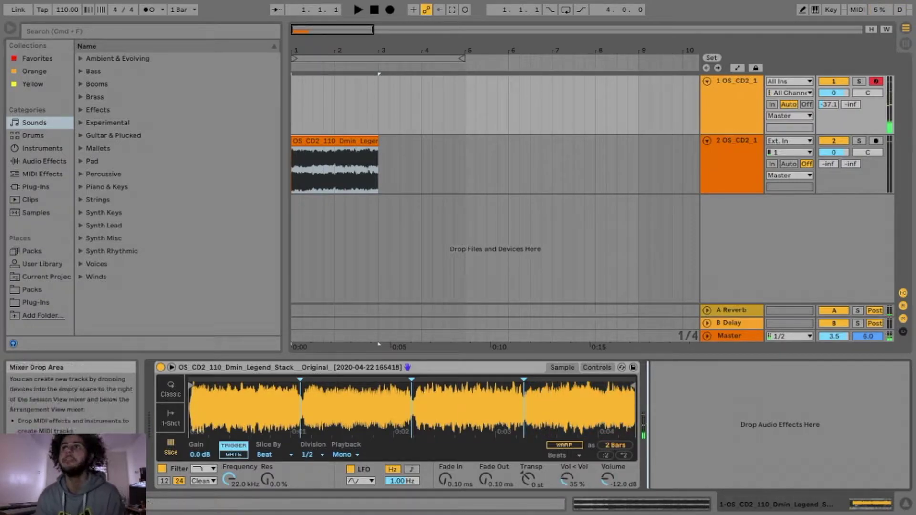
- Delete the remaining two-bar clip from the Arrangement and return to the Session View
left_click(335, 141)
key("Delete")
key("Tab")
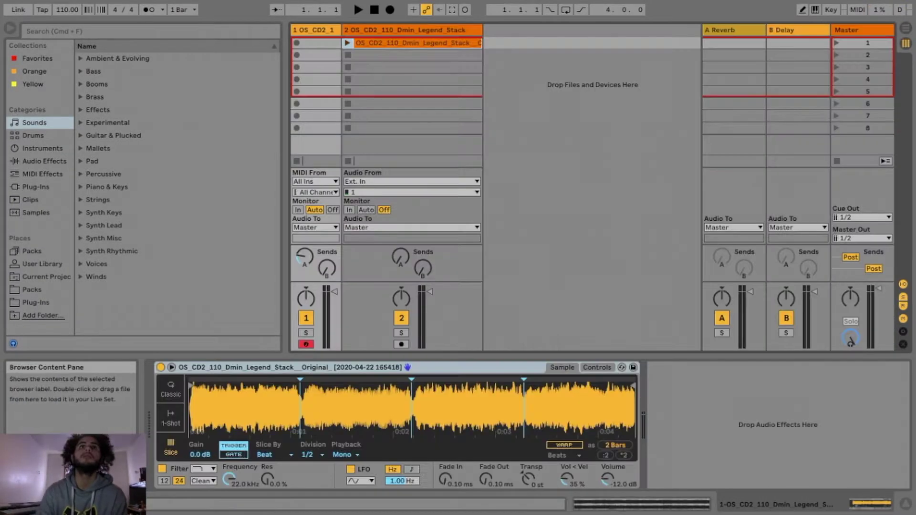
- Set the project tempo to 97 BPM during playback, and stop playback
key("space")
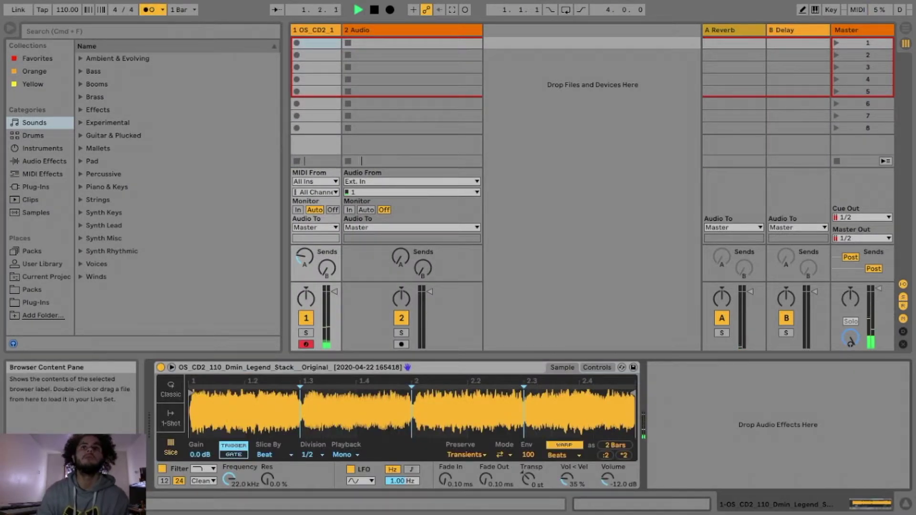
left_click_drag(66, 10, 67, 22)
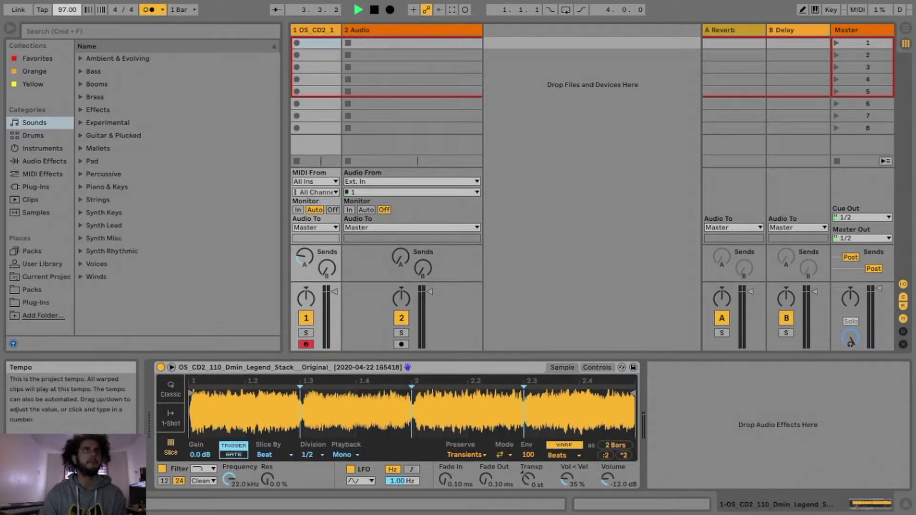
key("space")
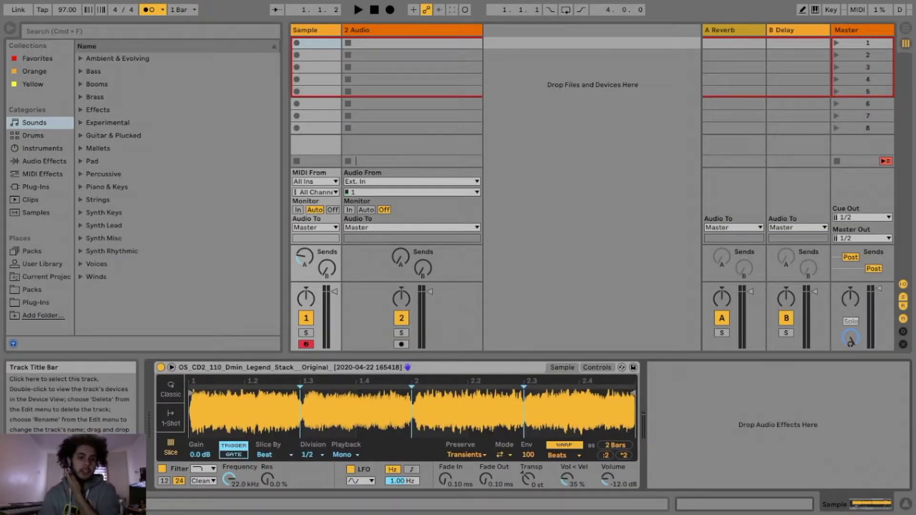
key("Down")
key("Down")
key("Down")
key("Down")
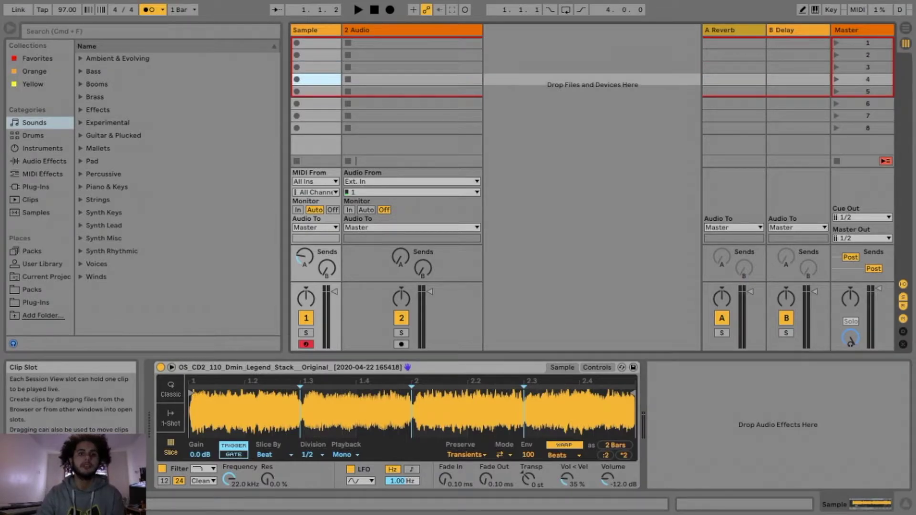
key("Up")
key("Up")
key("Up")
key("Up")
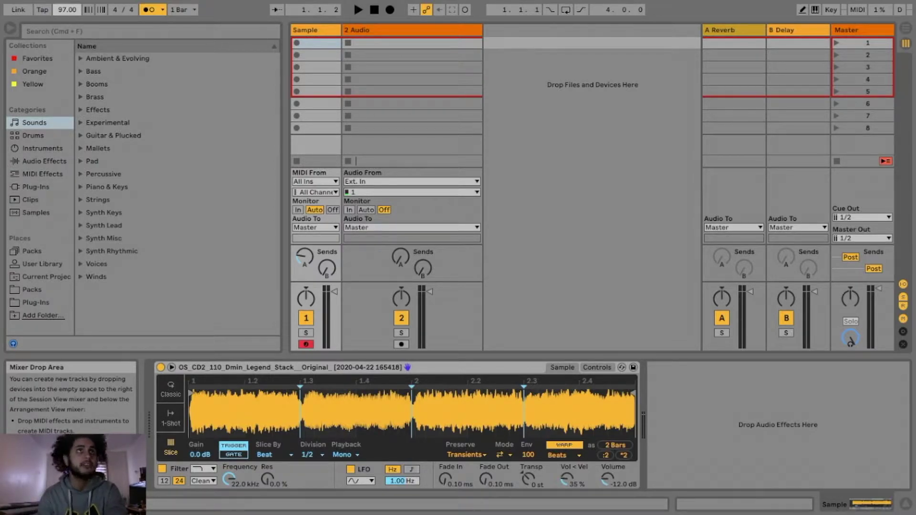
- Set the project tempo to 92 BPM and record the sample chops into the first clip slot of the Sample track
key("space")
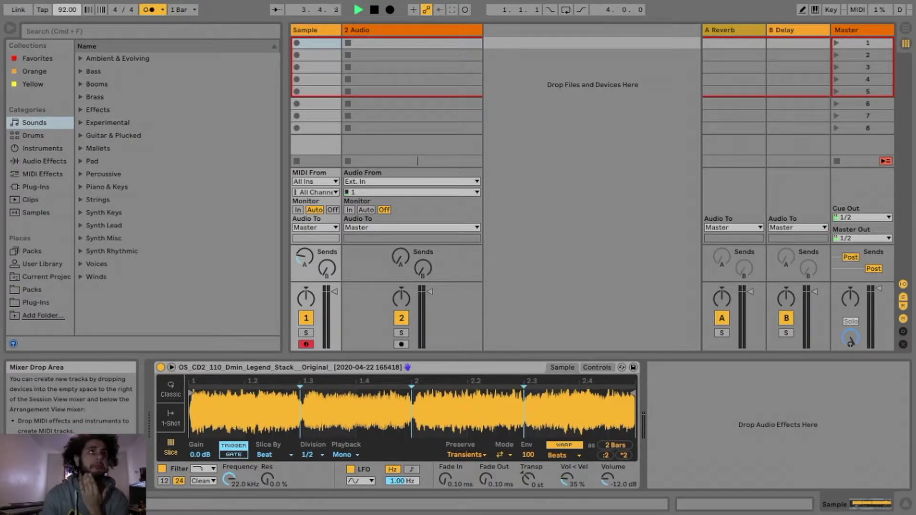
key("space")
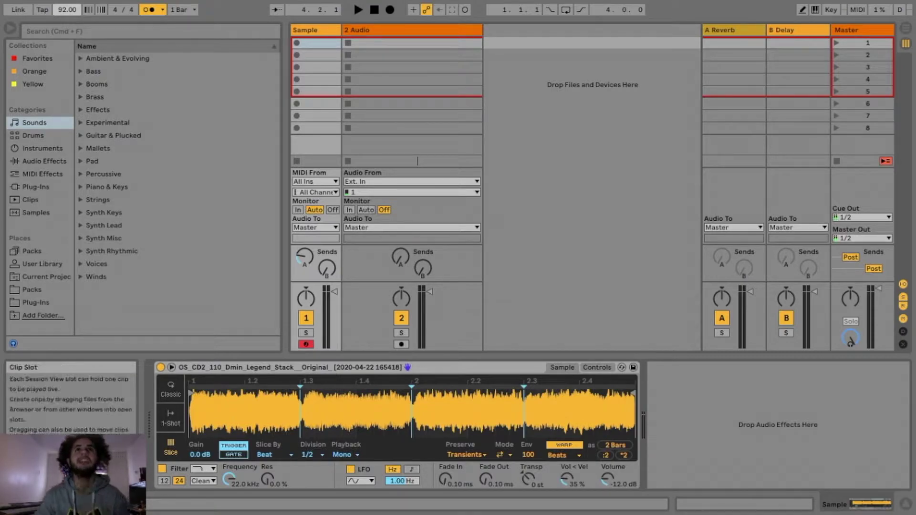
left_click(297, 43)
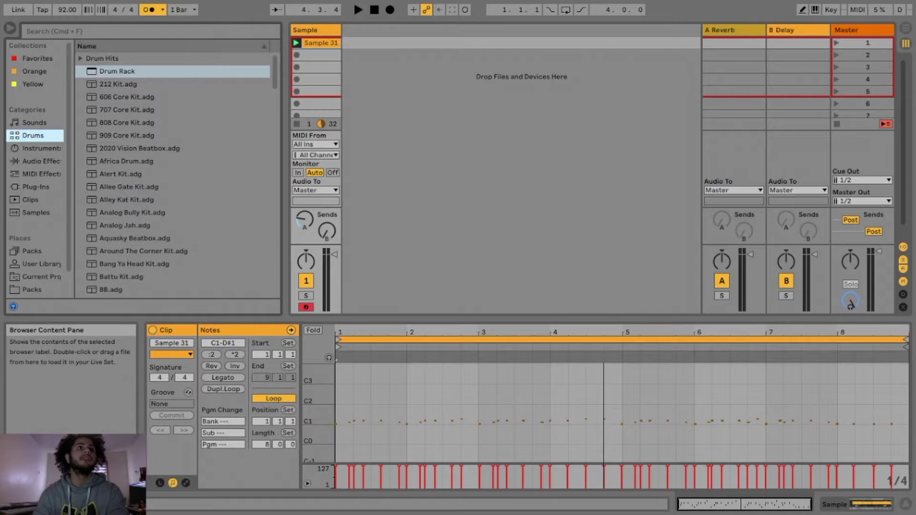
- Load the BB.adg drum kit onto a new track beside the Sample track
left_click(111, 289)
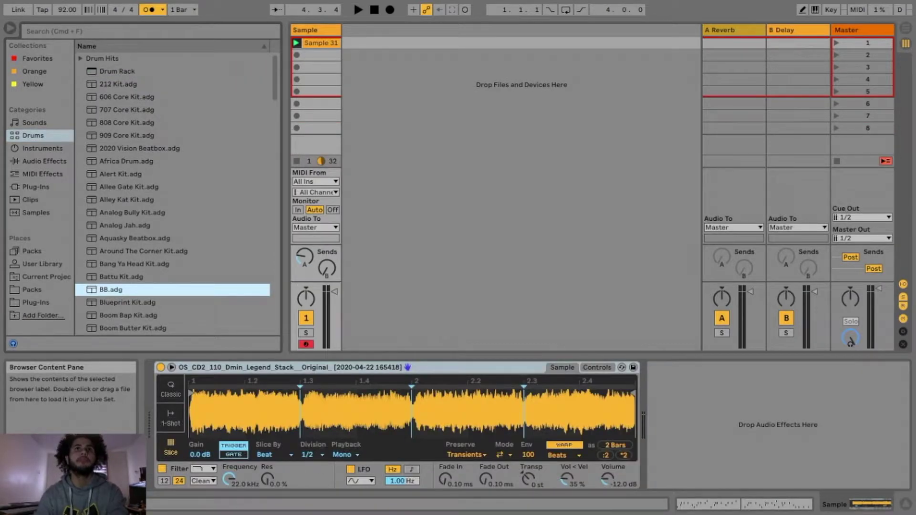
left_click_drag(111, 290, 374, 30)
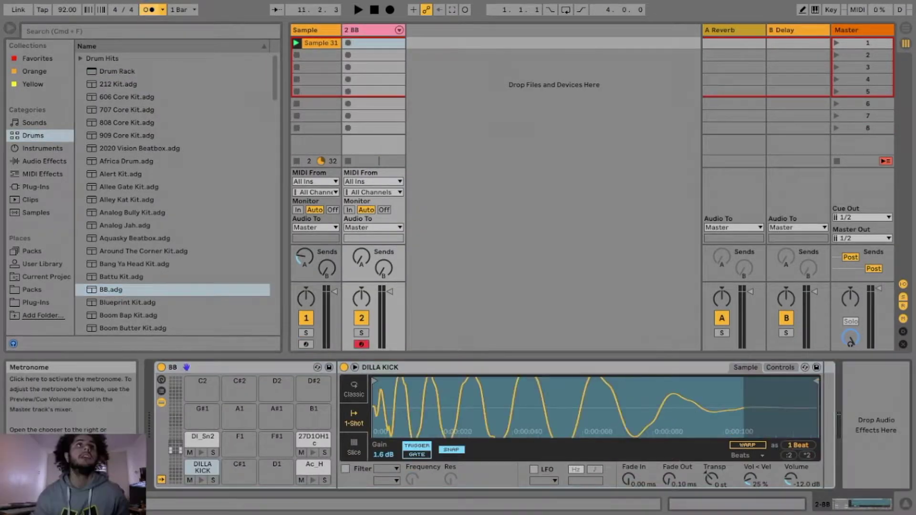
- Record a drum pattern with the metronome on in the first slot of the BB track, and turn the metronome off
left_click(149, 10)
left_click(149, 10)
left_click(149, 9)
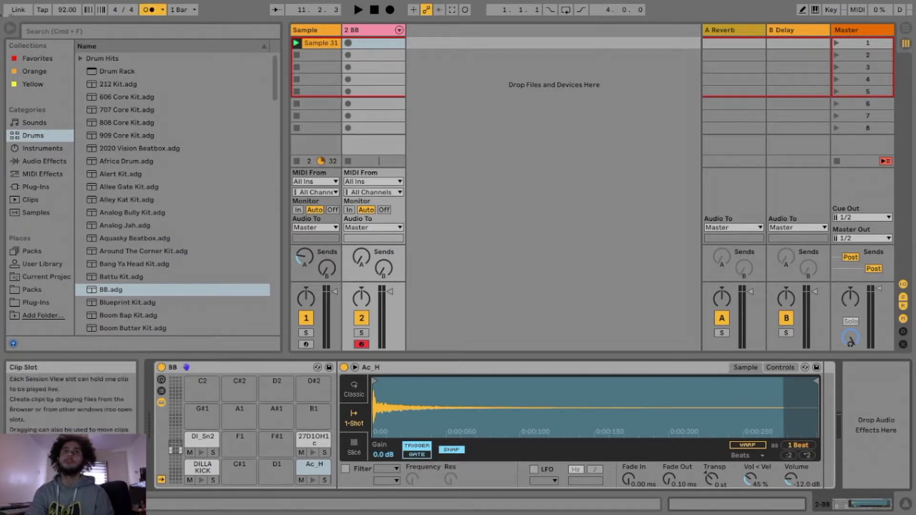
left_click(348, 43)
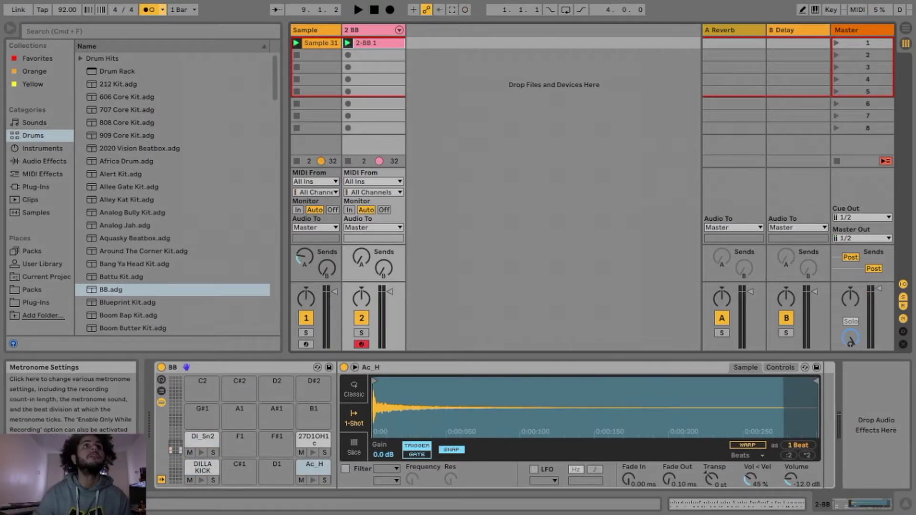
left_click(149, 10)
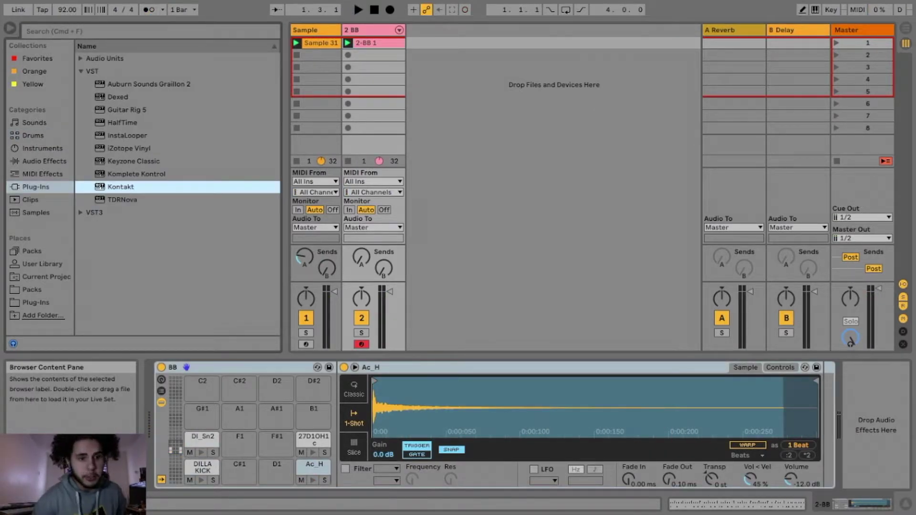
- Add Kontakt with the Muted Trumpet instrument on a new track and record a clip in its first slot
left_click_drag(120, 187, 438, 30)
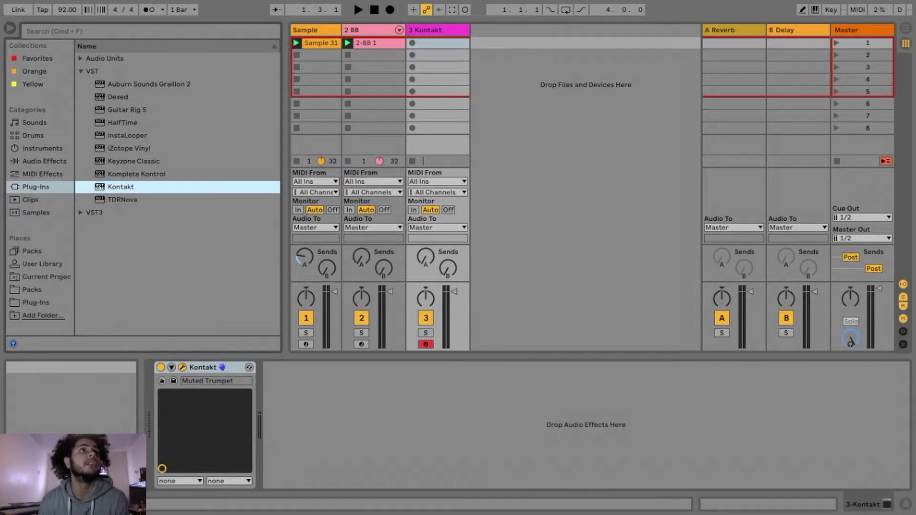
left_click(42, 9)
left_click(525, 425)
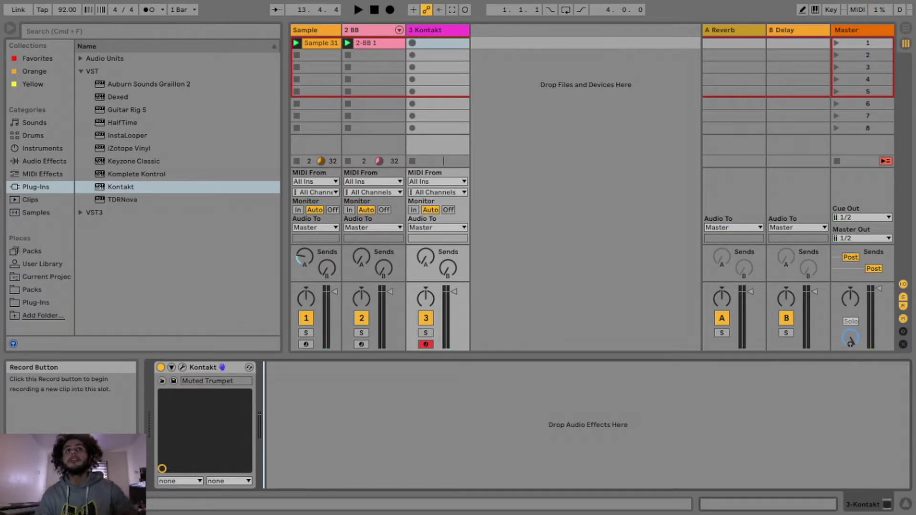
left_click(412, 43)
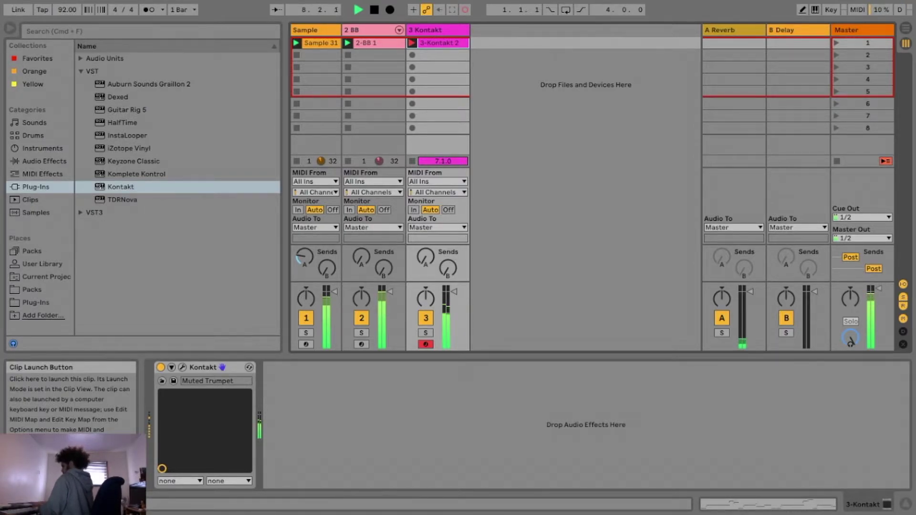
key("space")
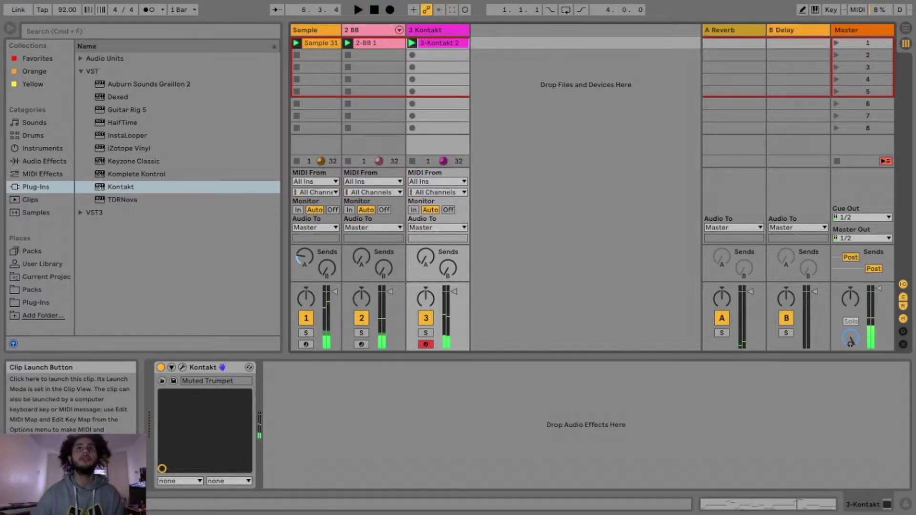
- Find the Rock Electric Bass preset among the bass sounds and load it onto a new track beside the Kontakt track
left_click(34, 123)
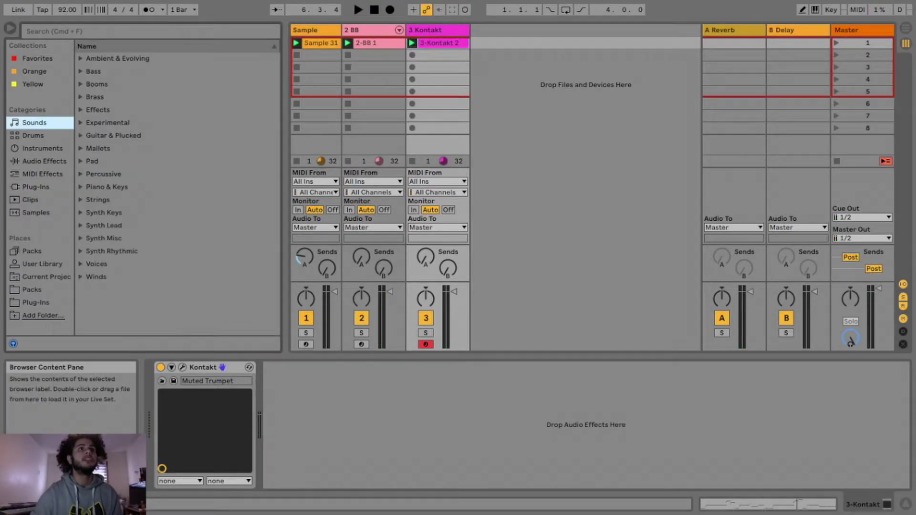
left_click(81, 71)
scroll(176, 190, "down", 5)
scroll(176, 191, "down", 4)
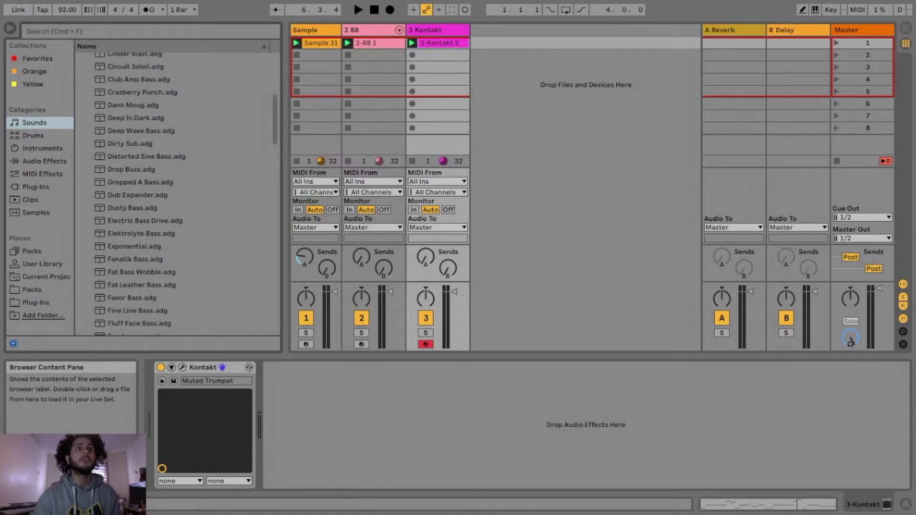
scroll(187, 196, "down", 10)
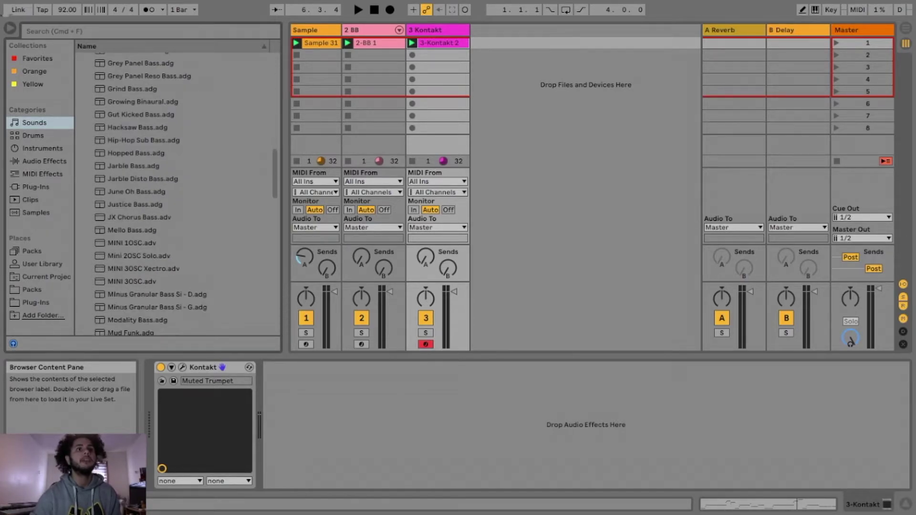
scroll(177, 196, "down", 10)
left_click_drag(145, 196, 572, 143)
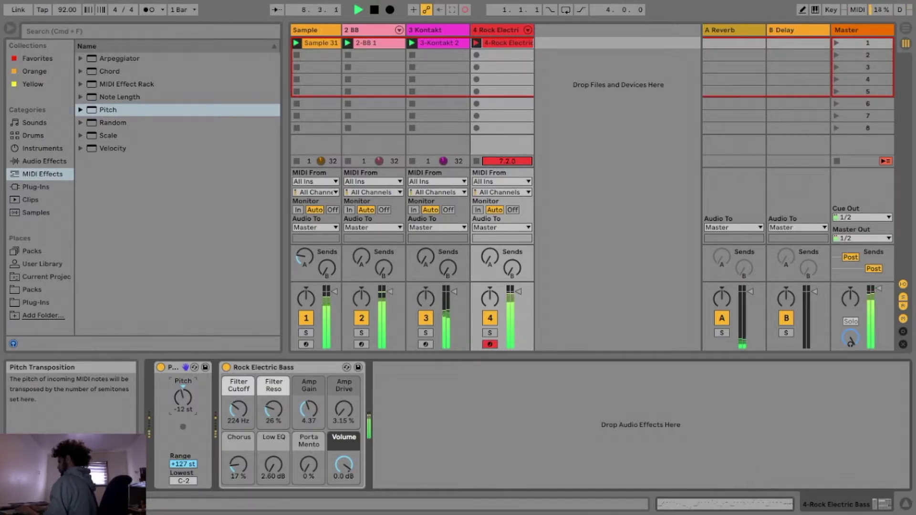
- Finish recording the bass clip in the first slot and rename the Rock Electric Bass track as Bass
key("space")
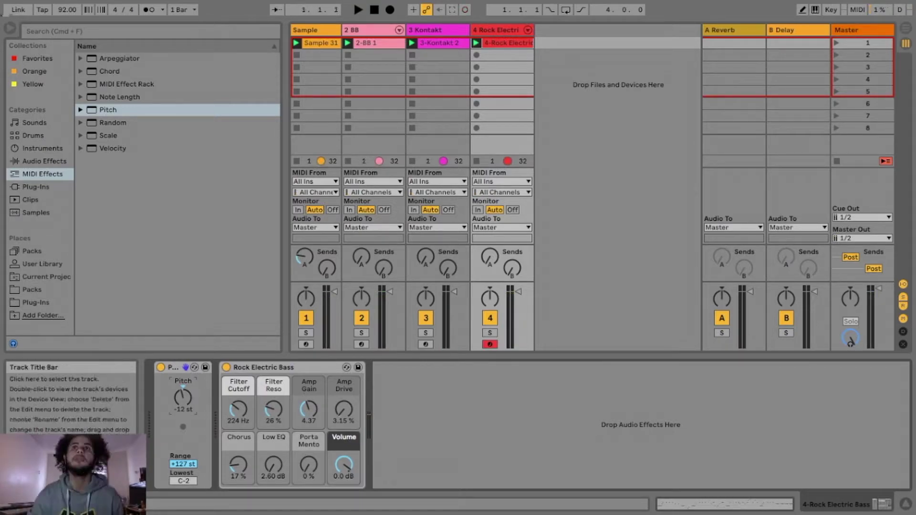
left_click(597, 119)
key("space")
left_click(499, 30)
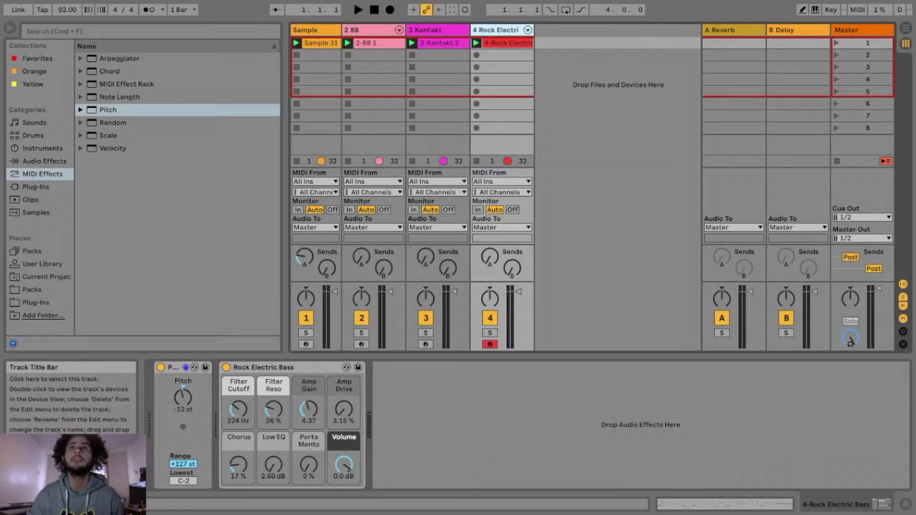
key("super+r")
type("Bass")
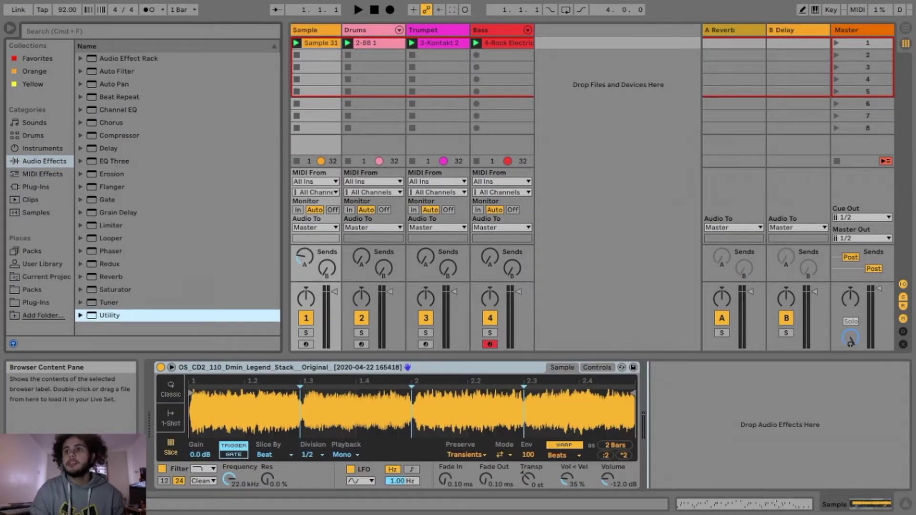
- Add a Utility effect after Simpler on the Sample track and lower its gain to -inf dB
key("Return")
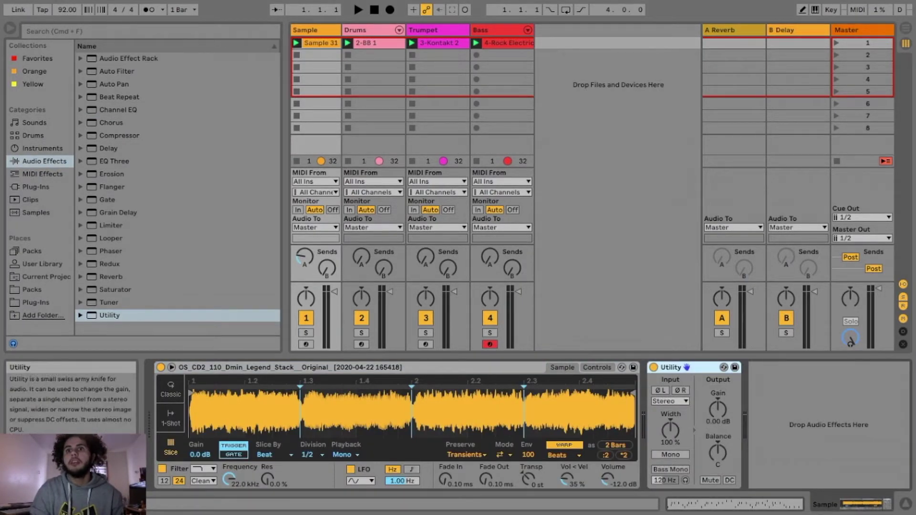
left_click_drag(718, 410, 718, 439)
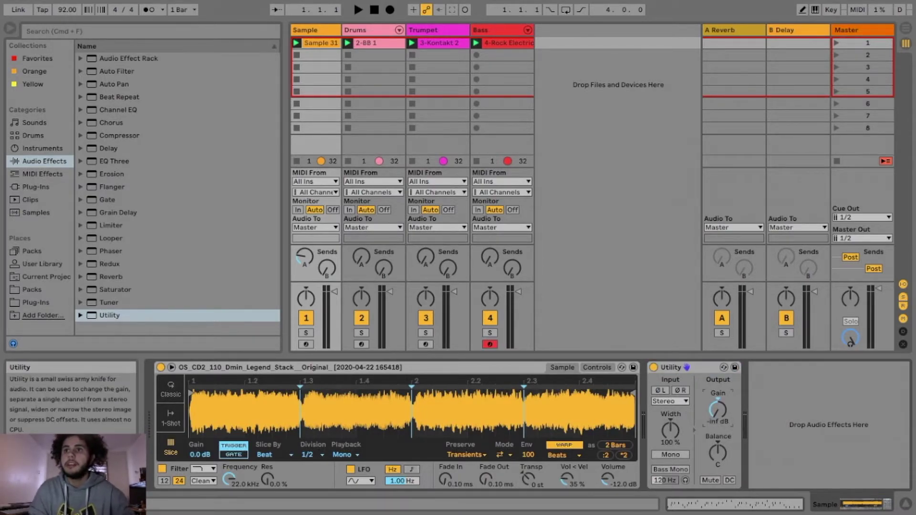
- Copy the Sample track's Utility effect to the end of the Drums, Trumpet and Bass device chains
left_click(698, 368)
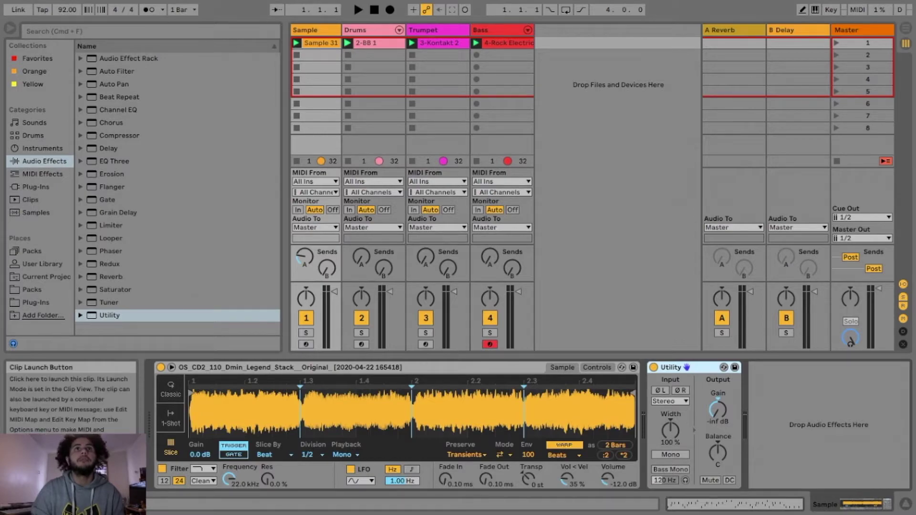
left_click(358, 30)
left_click(620, 425)
key("super+v")
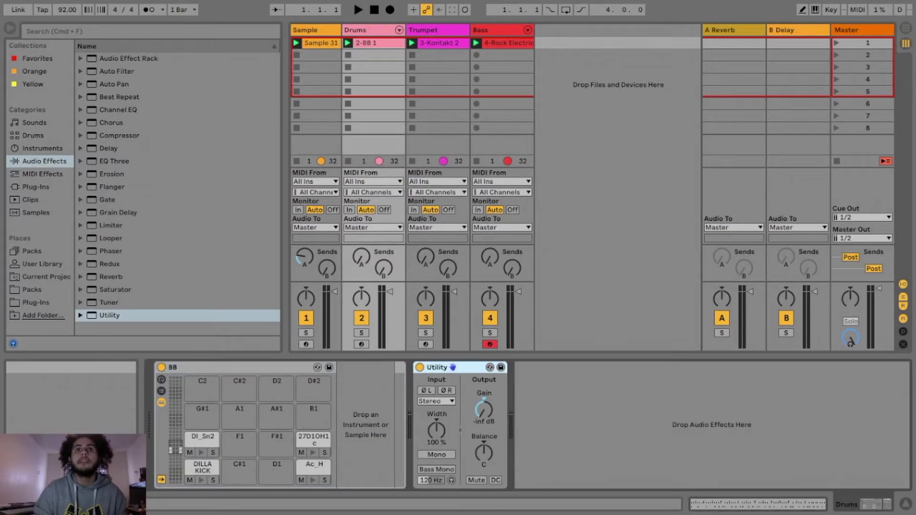
left_click(424, 30)
left_click(588, 425)
key("super+v")
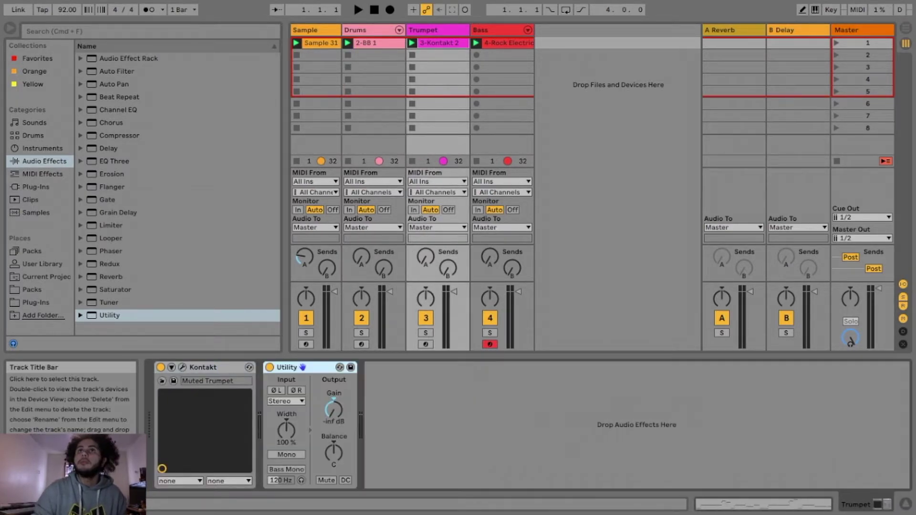
left_click(489, 30)
left_click(415, 368)
key("super+v")
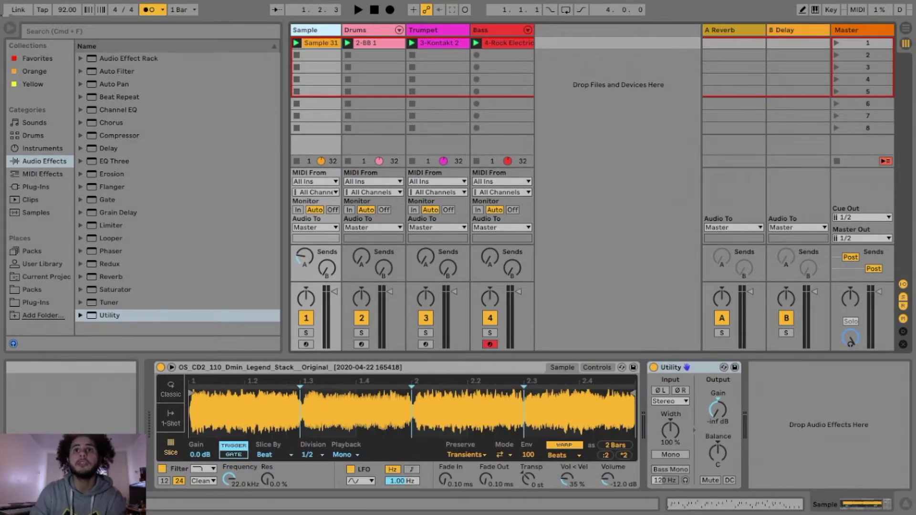
- Set the Bass track's Utility gain to -3.00 dB while listening to playback
left_click(497, 30)
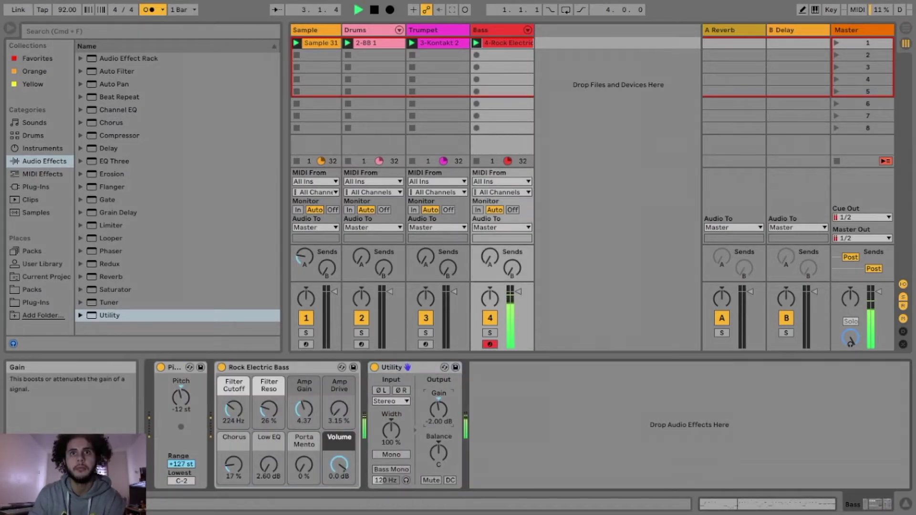
left_click_drag(439, 409, 439, 406)
key("space")
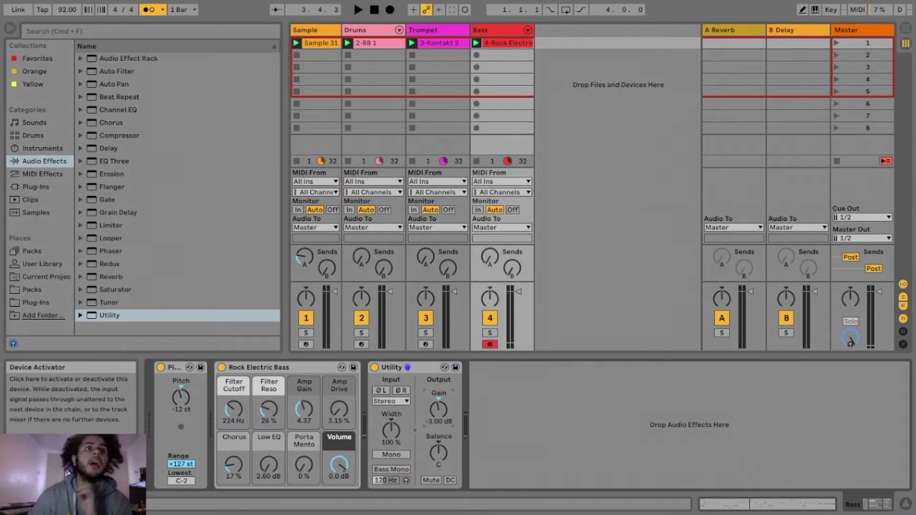
- Insert a Compressor before Utility on the Bass track with ratio 5:1, attack 0.51 ms, release 5.24 ms and threshold -6.11 dB
left_click_drag(119, 135, 386, 367)
left_click_drag(385, 425, 385, 496)
left_click_drag(430, 399, 430, 461)
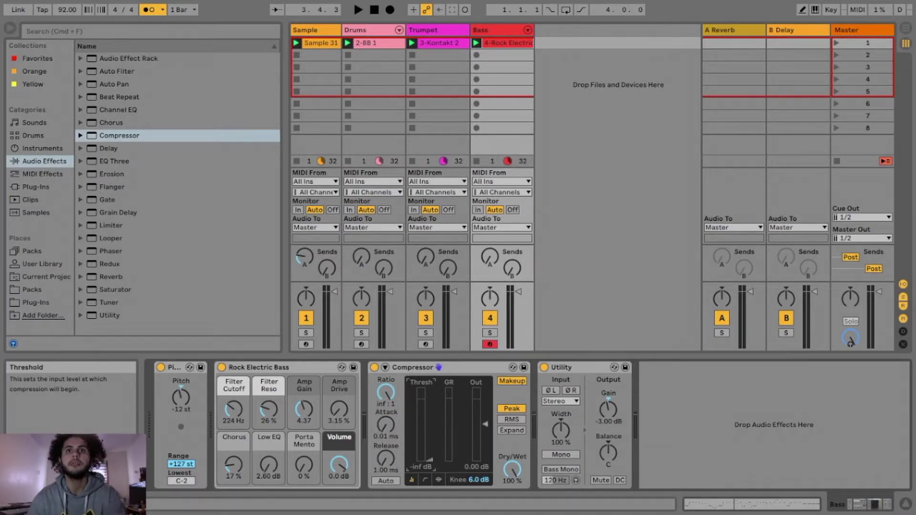
key("space")
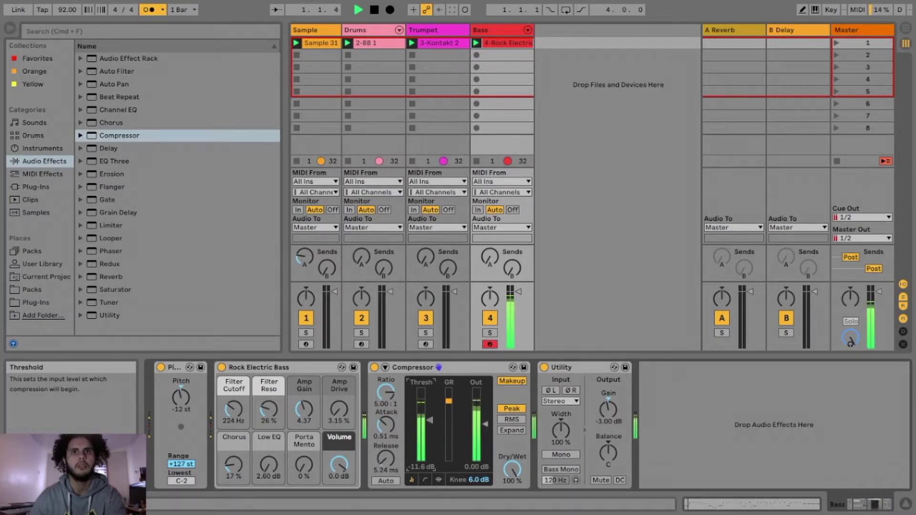
left_click_drag(430, 420, 429, 417)
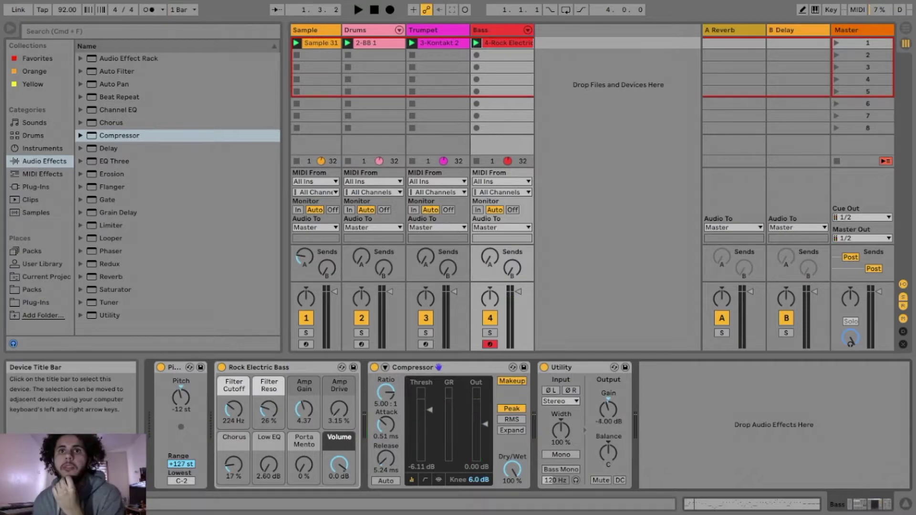
- Collapse the Pitch and Rock Electric Bass devices and set the Bass track's Utility gain to -5.00 dB during playback
double_click(414, 368)
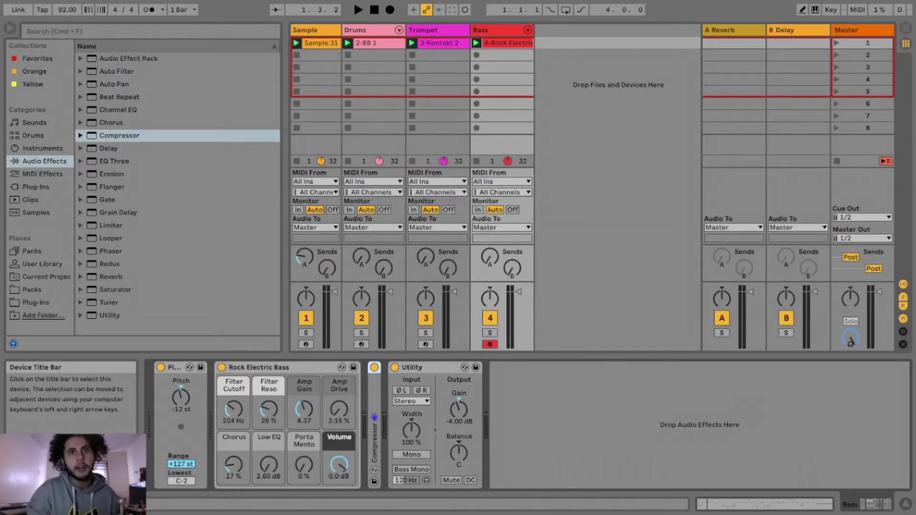
left_click_drag(374, 418, 374, 418)
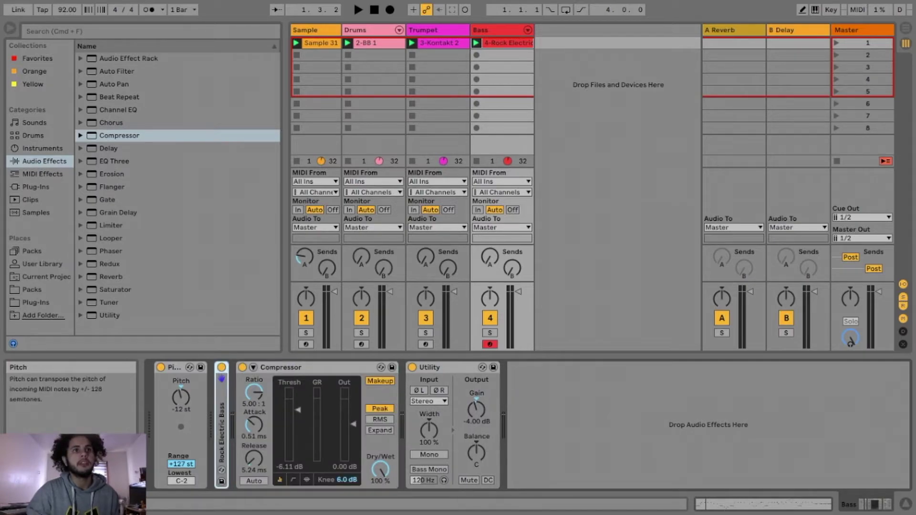
double_click(186, 367)
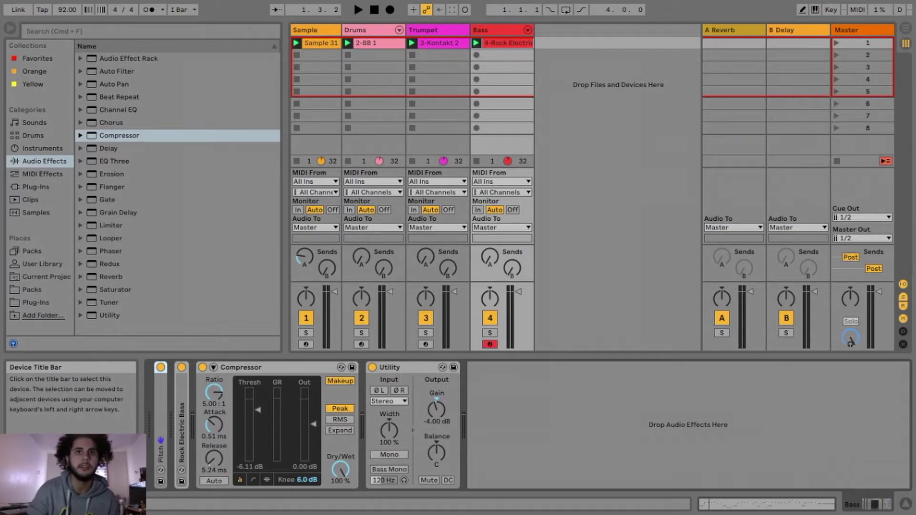
key("space")
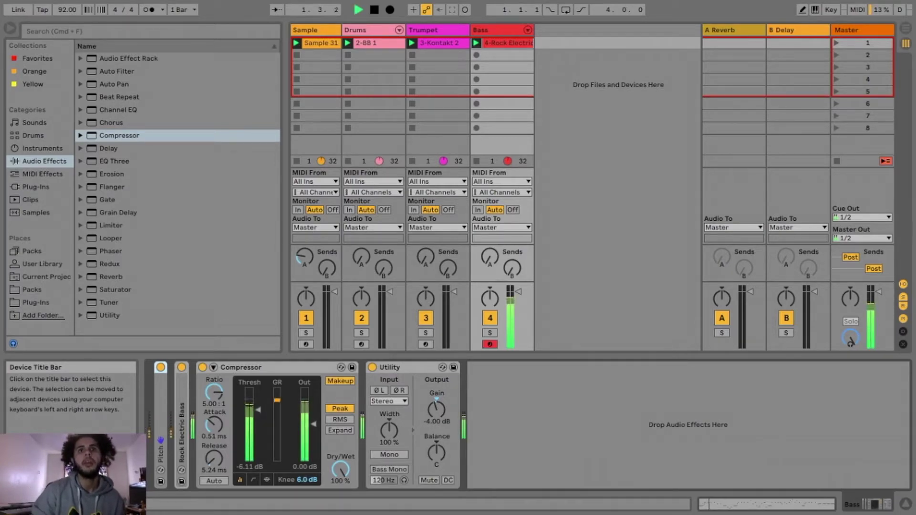
left_click_drag(436, 410, 436, 413)
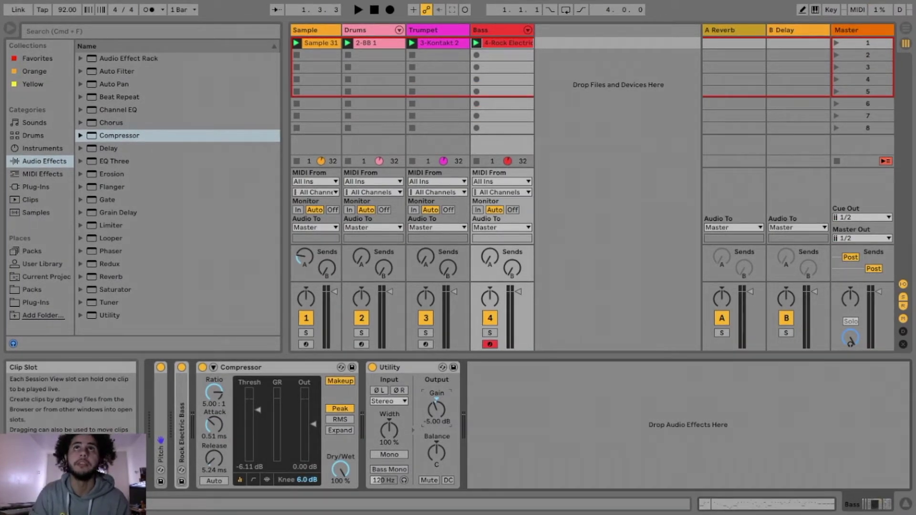
- Play the beat with the Drums track selected, and collapse the kick pad's Compressor and DILLA KICK Simpler
left_click(436, 29)
left_click(368, 30)
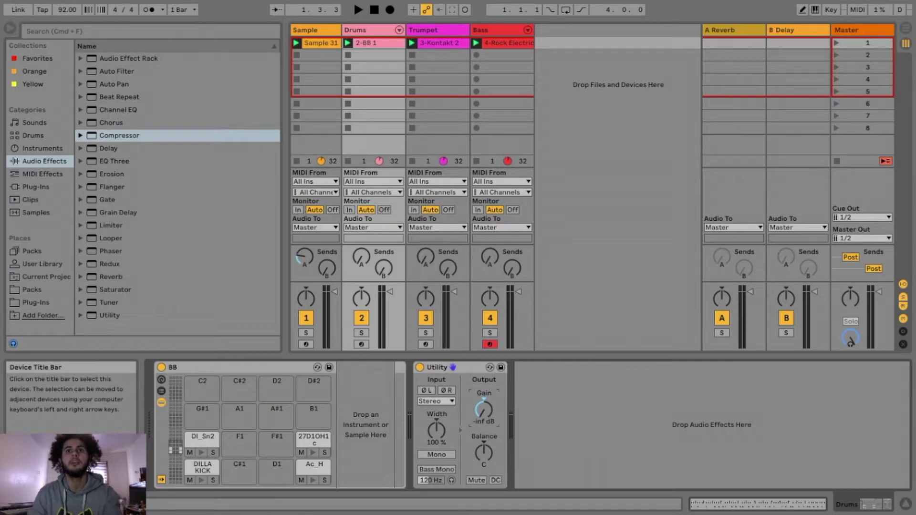
key("space")
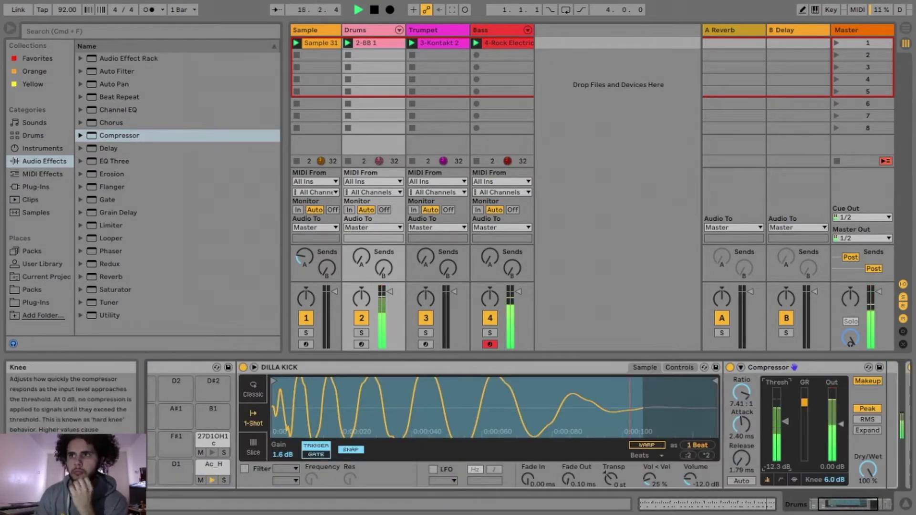
double_click(769, 367)
double_click(280, 368)
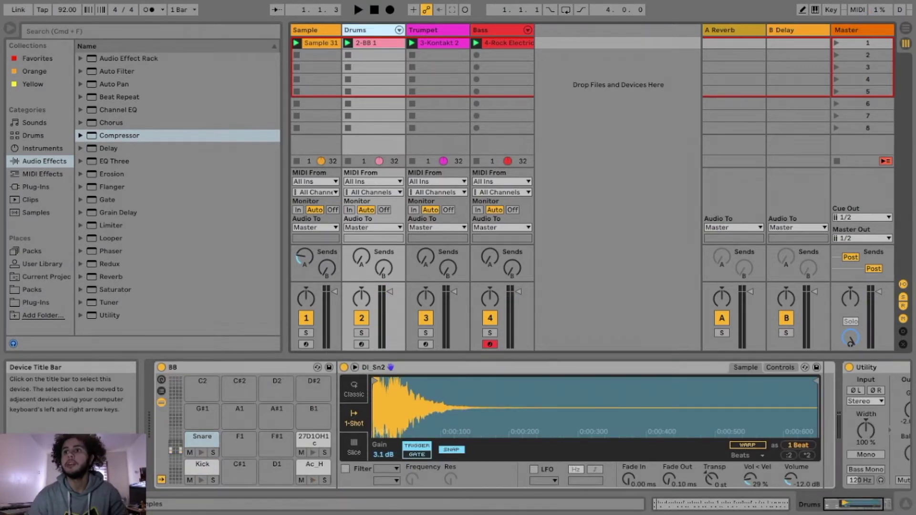
- Rename the 27D1OH1c drum pad as Open Hi Hat and the Ac_H pad as Closed Hit Hat
left_click(871, 368)
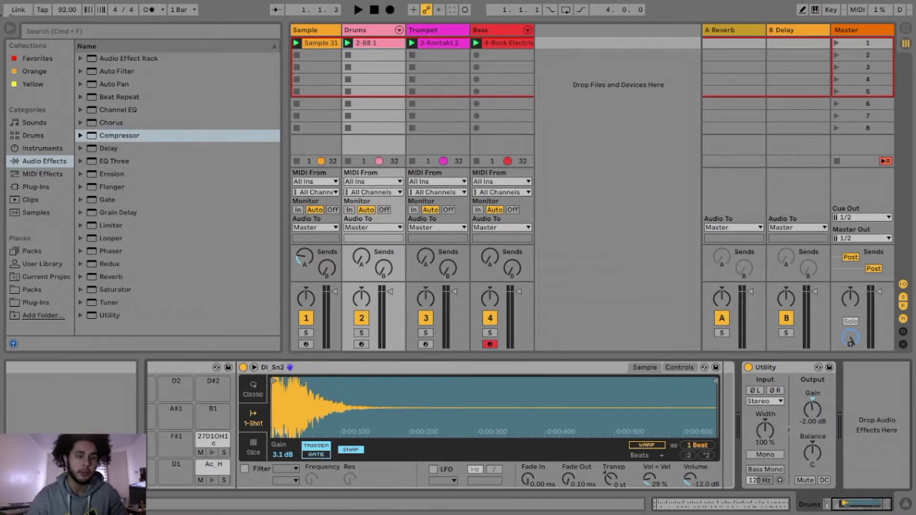
left_click(213, 438)
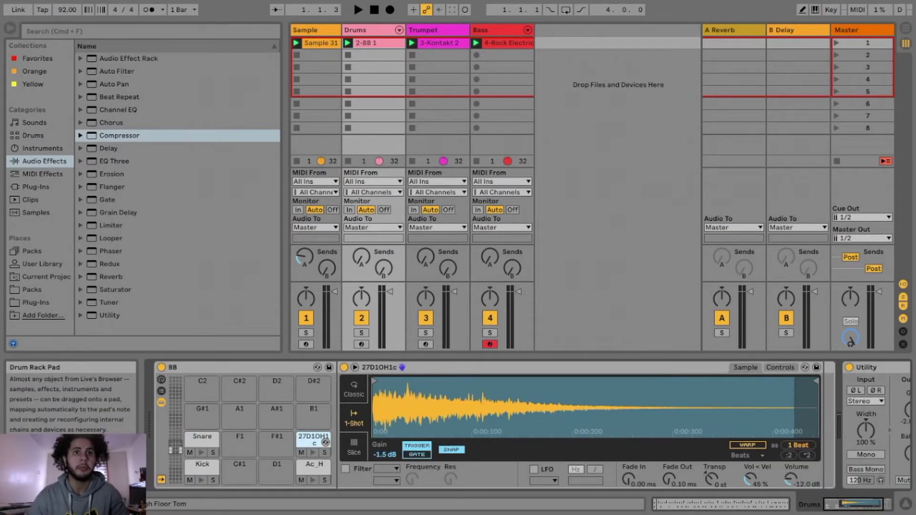
key("super+r")
type("Open Hi Hat")
key("Return")
left_click(324, 467)
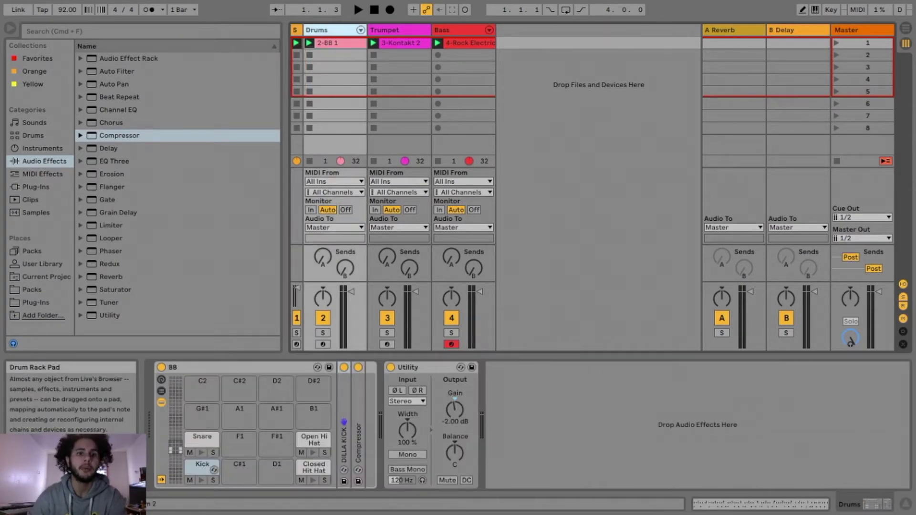
- Expand the DILLA KICK Simpler and examine the sample gain of the kick, closed hi-hat, open hi-hat and snare pads during playback
left_click(202, 466)
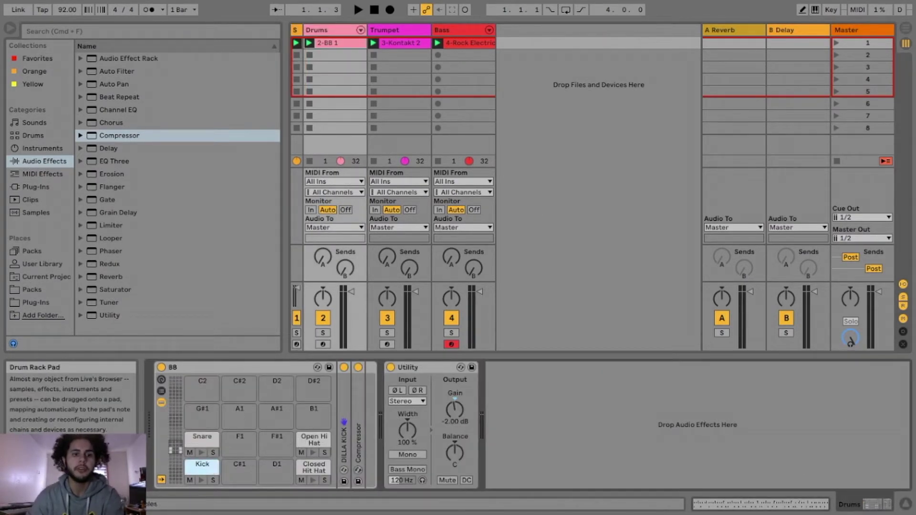
double_click(344, 445)
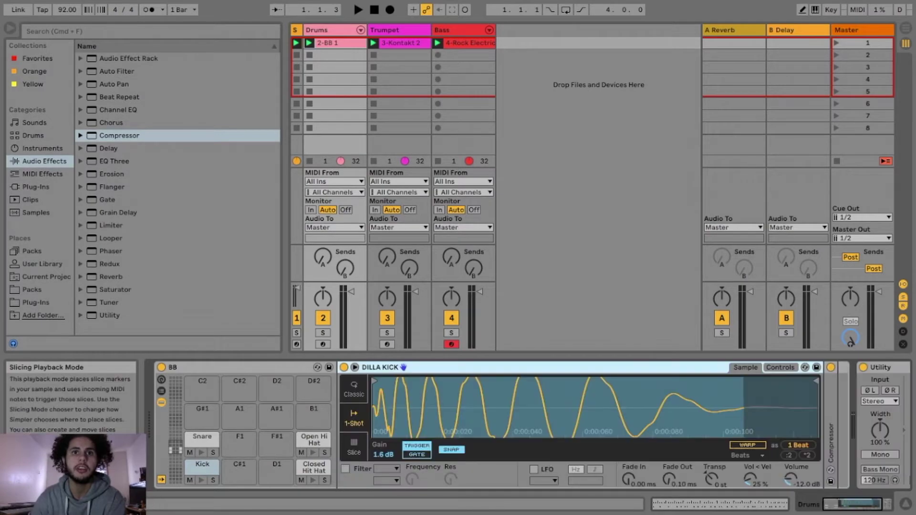
left_click(384, 455)
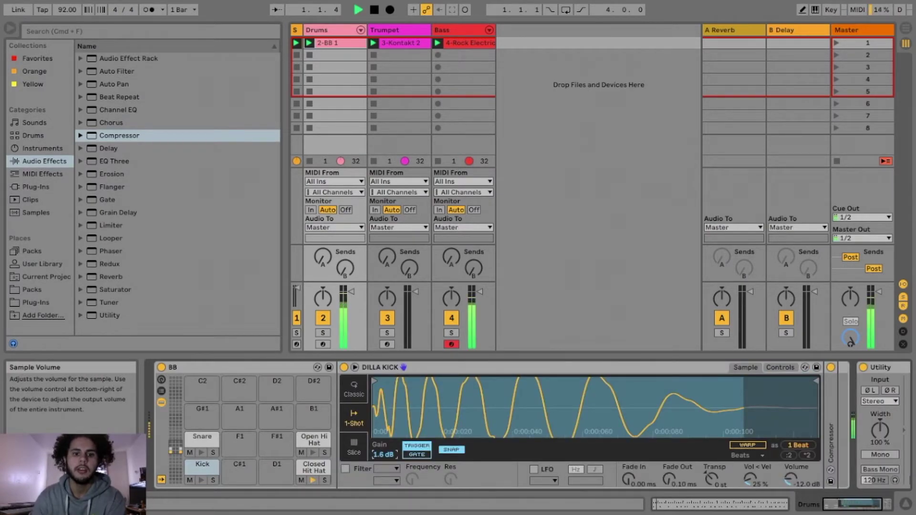
left_click(314, 468)
key("space")
left_click(314, 439)
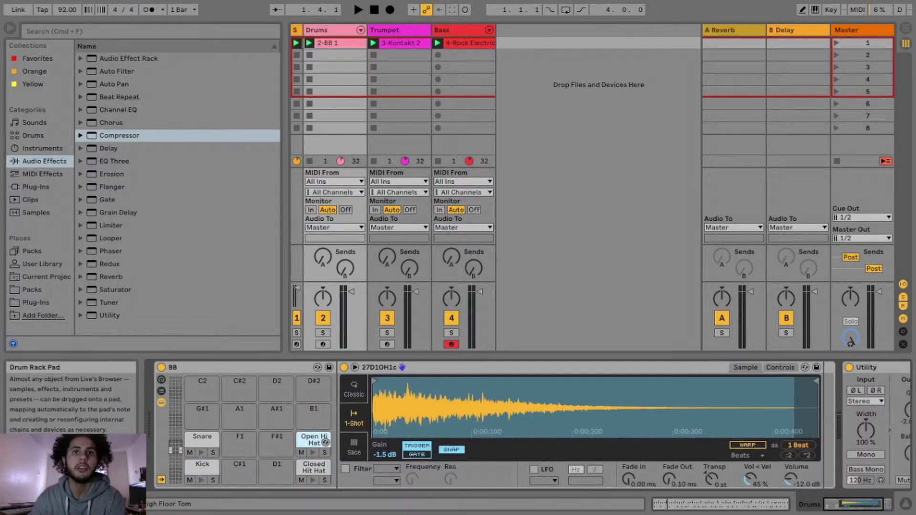
key("space")
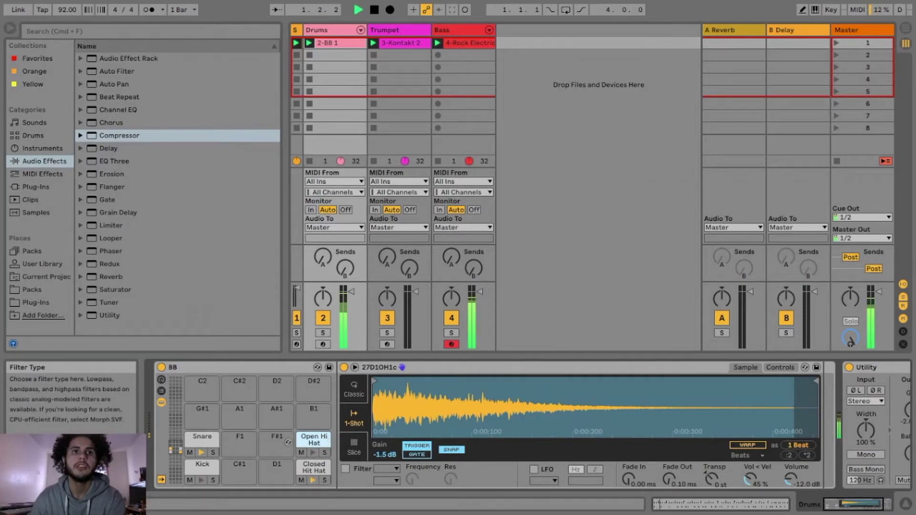
left_click(212, 440)
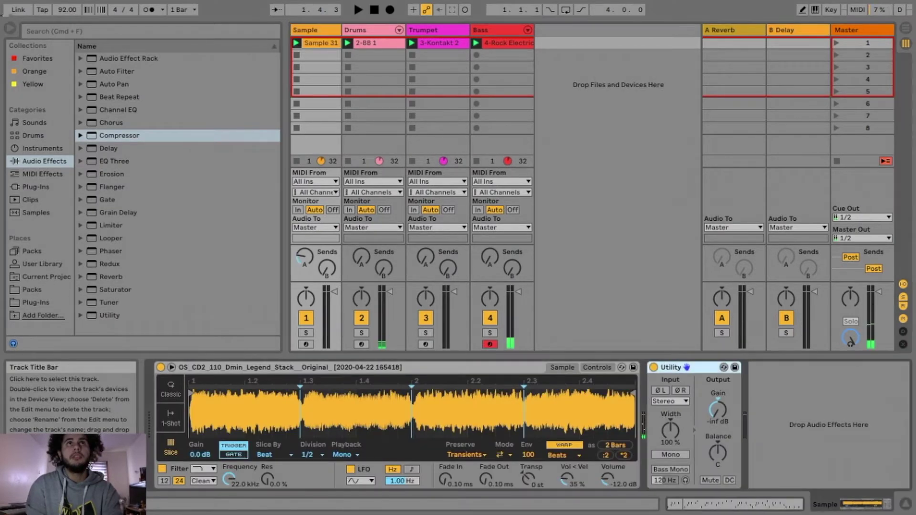
- Set the Utility gain to -6.00 dB on the Sample track and -7.00 dB on the Trumpet track during playback
left_click_drag(717, 410, 717, 402)
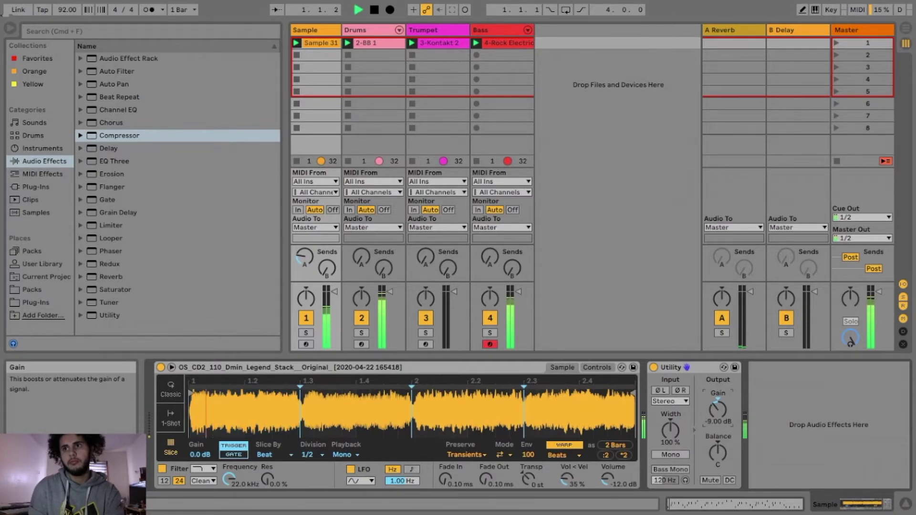
key("space")
key("space")
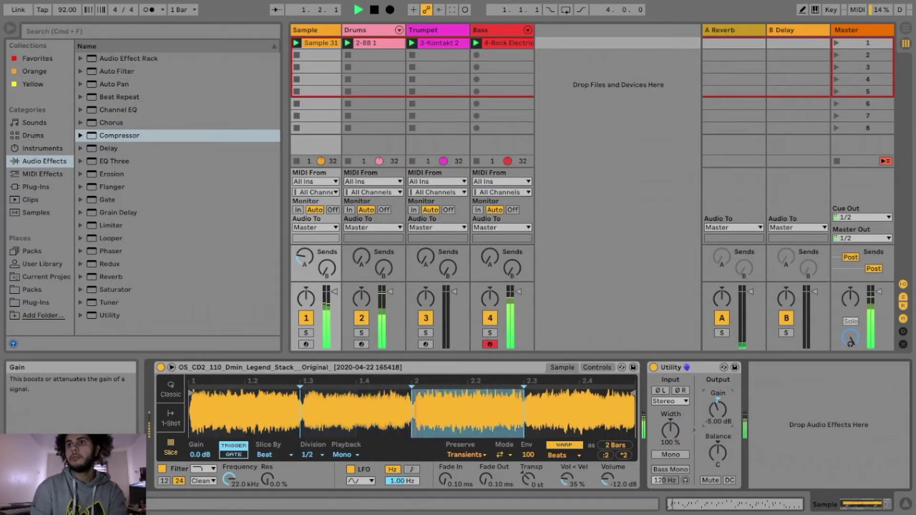
key("space")
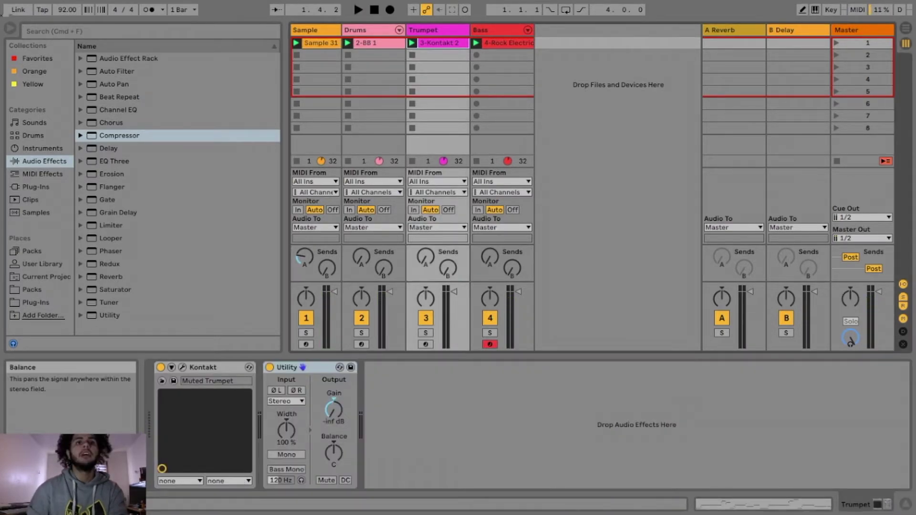
key("space")
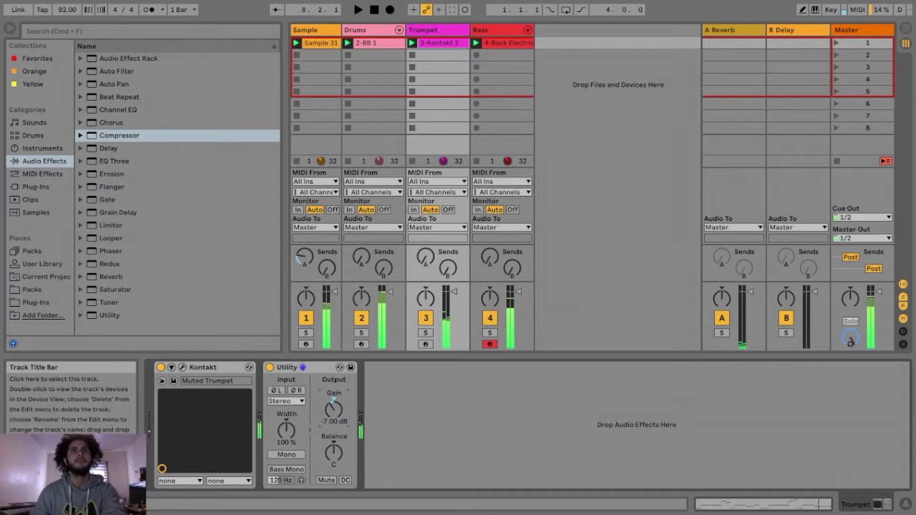
key("space")
- In the Sample 31 clip, shift the three notes starting at bar 2 slightly later and play the beat to check the timing
left_click(321, 43)
left_click_drag(495, 332, 671, 375)
left_click_drag(431, 333, 412, 344)
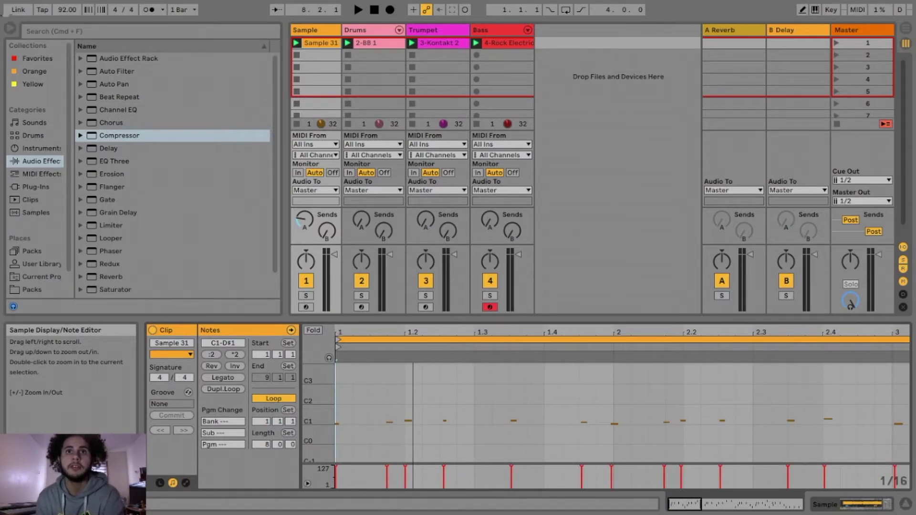
left_click_drag(315, 402, 343, 379)
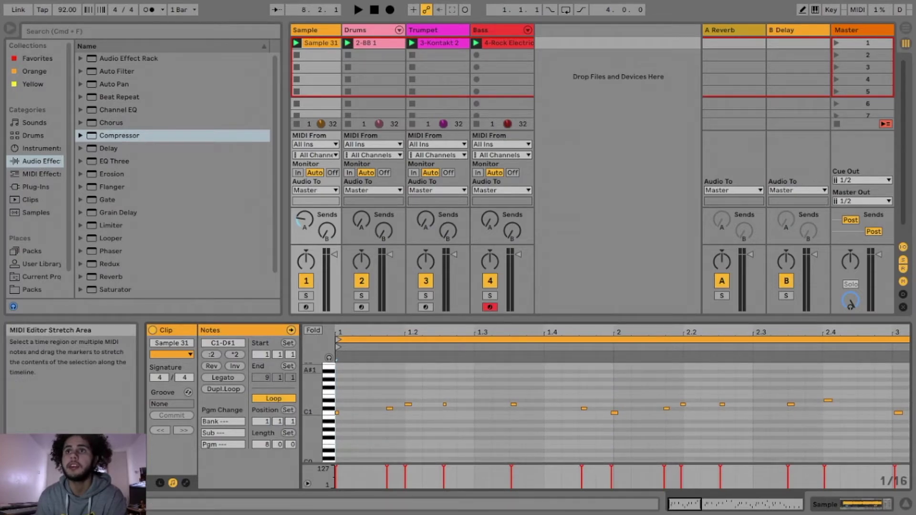
left_click_drag(594, 368, 703, 419)
left_click_drag(614, 413, 616, 414)
key("space")
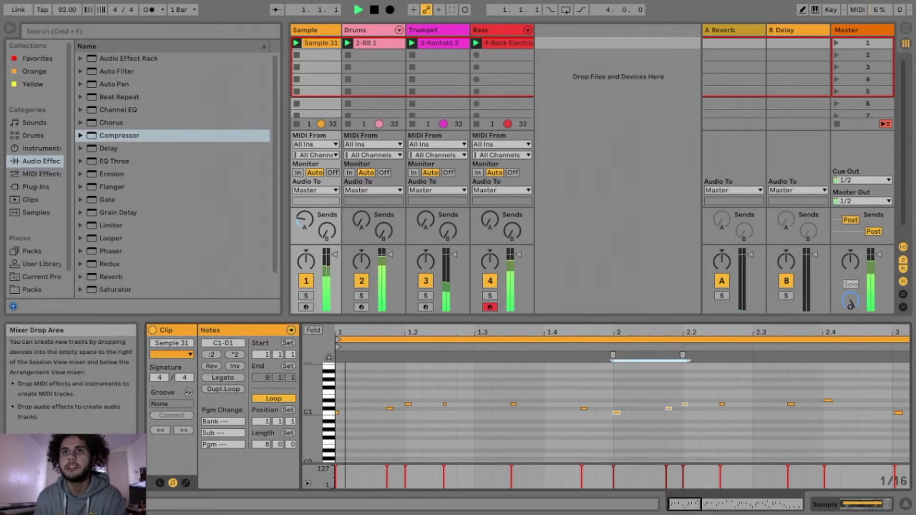
left_click_drag(616, 333, 616, 295)
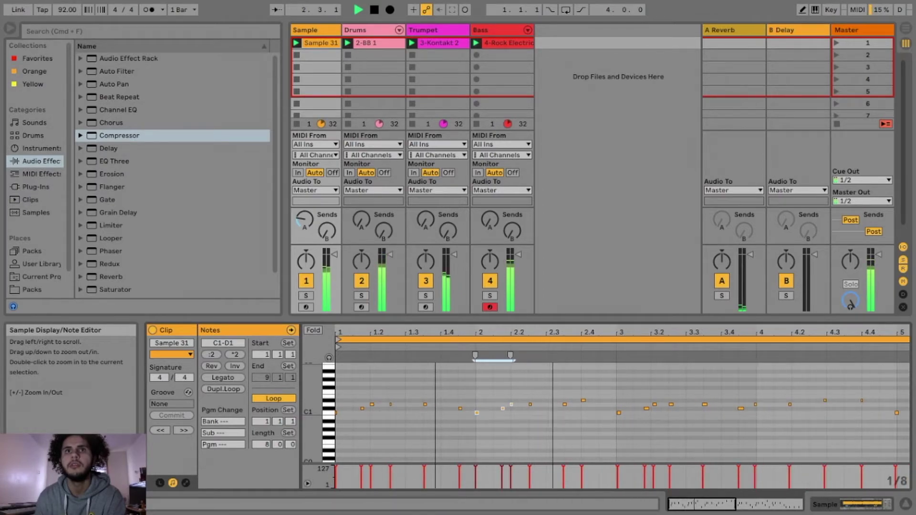
key("space")
- Insert the TDRNova VST before Utility on the Sample track, audition the sample alone, and leave both effects collapsed
key("shift+Tab")
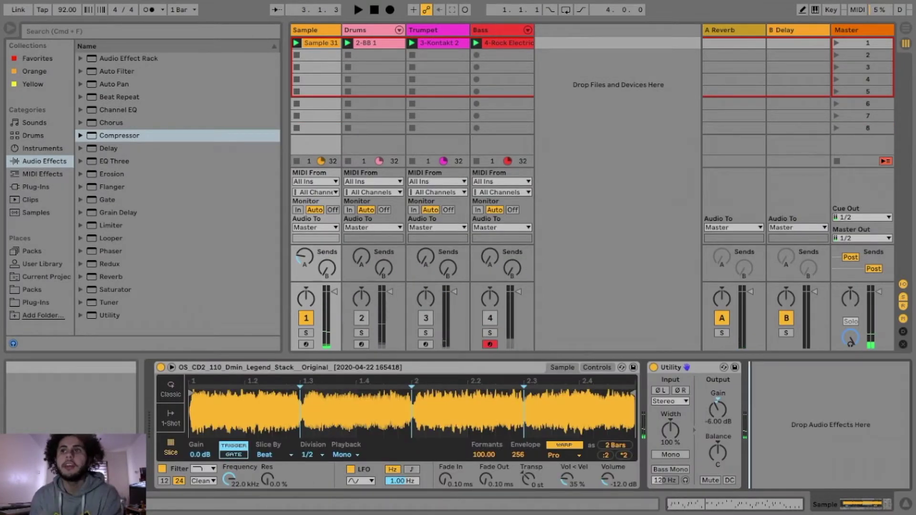
double_click(672, 368)
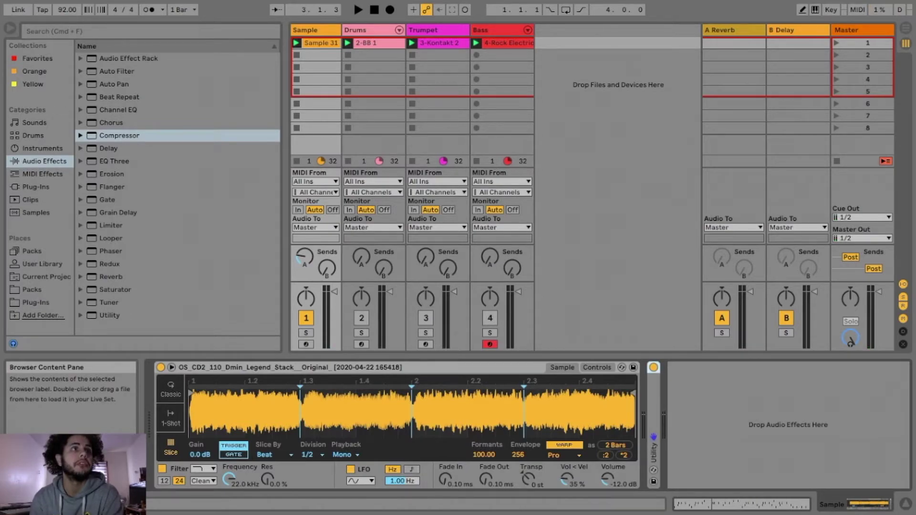
left_click(36, 188)
left_click_drag(123, 200, 644, 425)
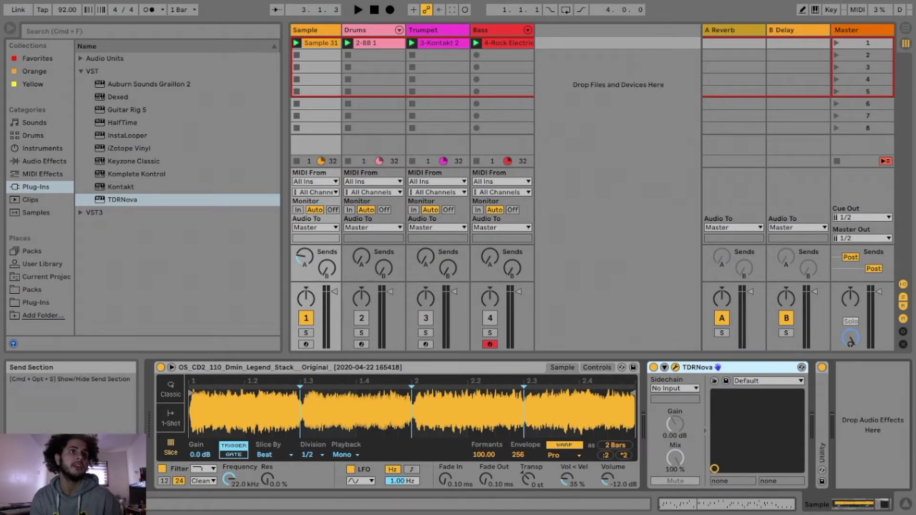
key("space")
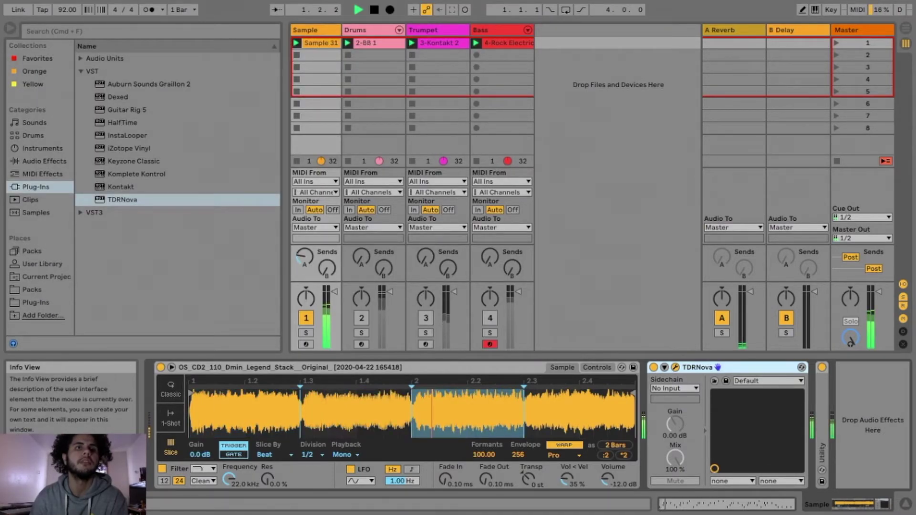
key("space")
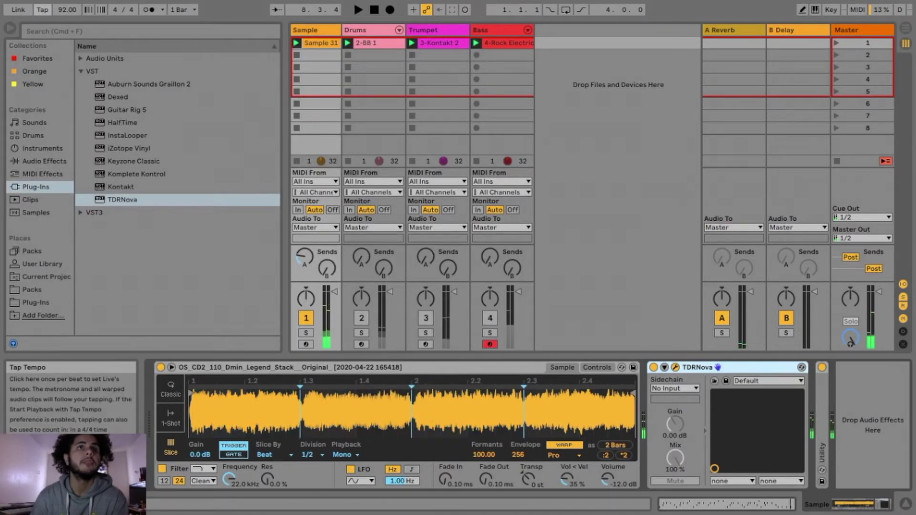
double_click(698, 367)
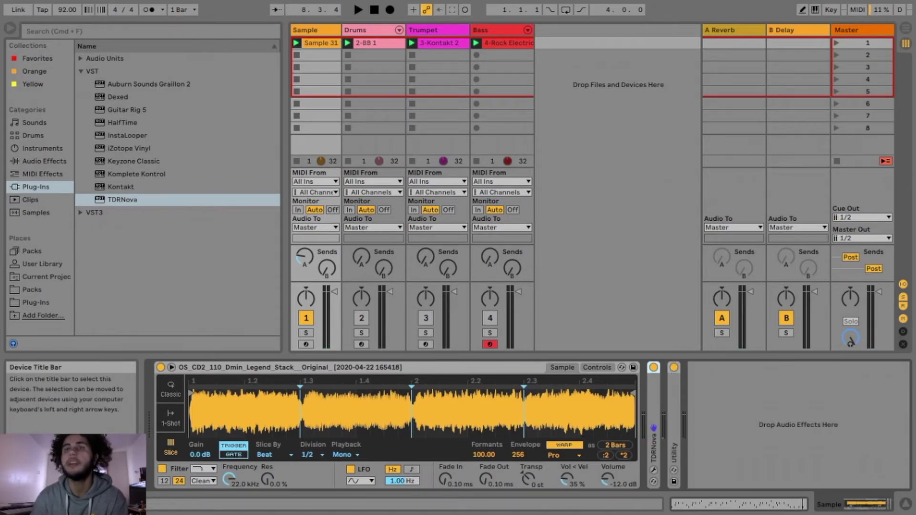
- Insert the iZotope Vinyl VST between TDRNova and Utility on the Sample track and audition the sample alone and within the full beat
left_click_drag(129, 148, 739, 504)
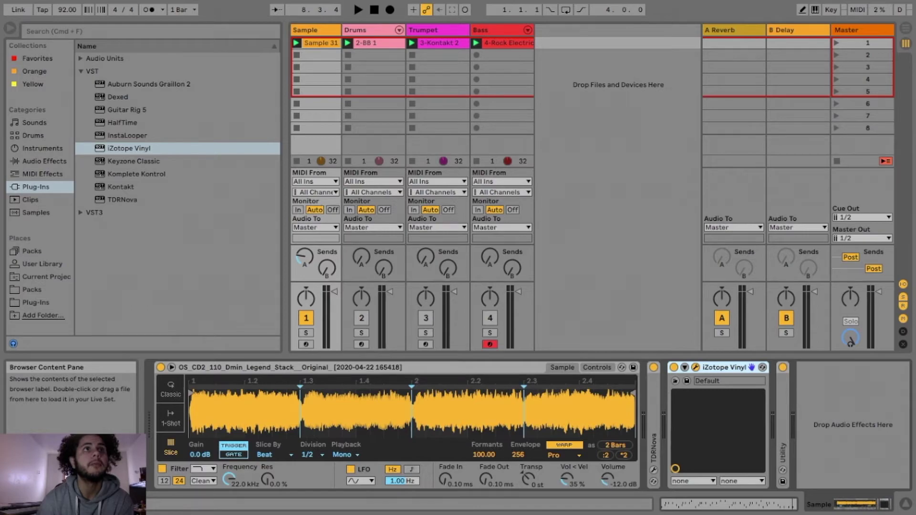
key("space")
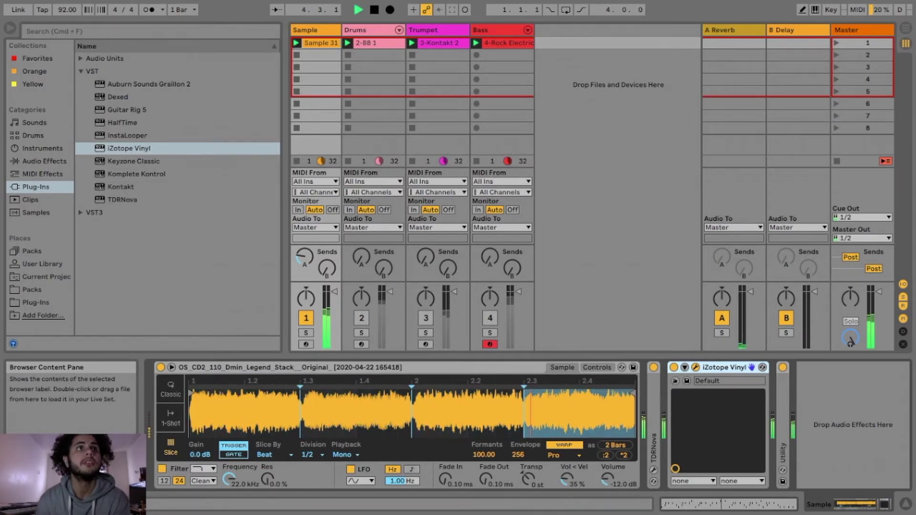
key("space")
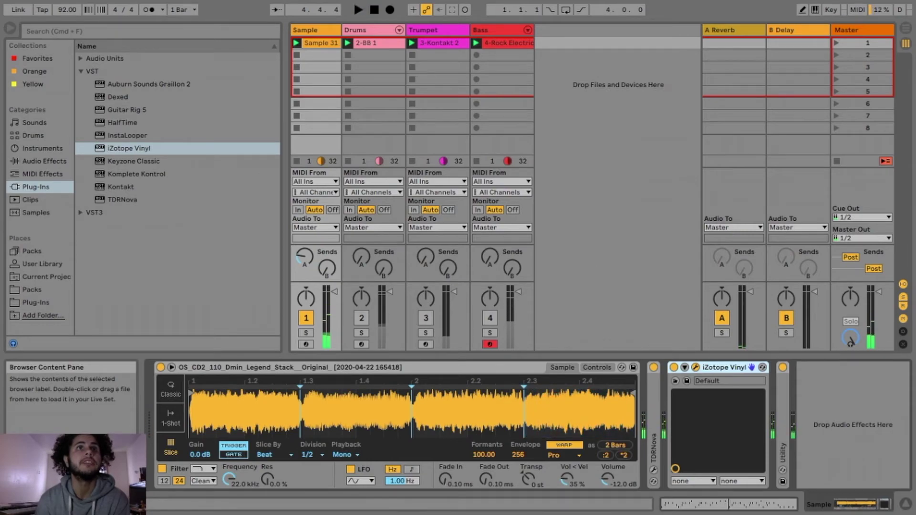
key("space")
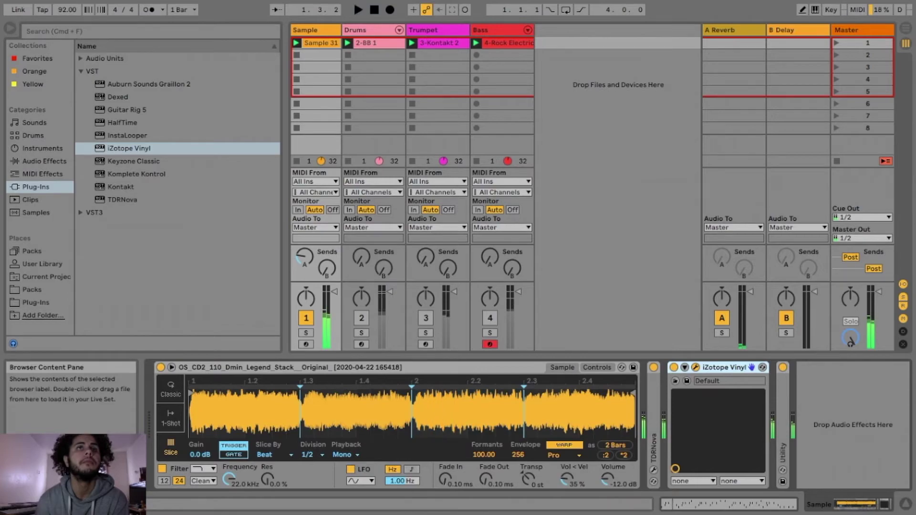
key("space")
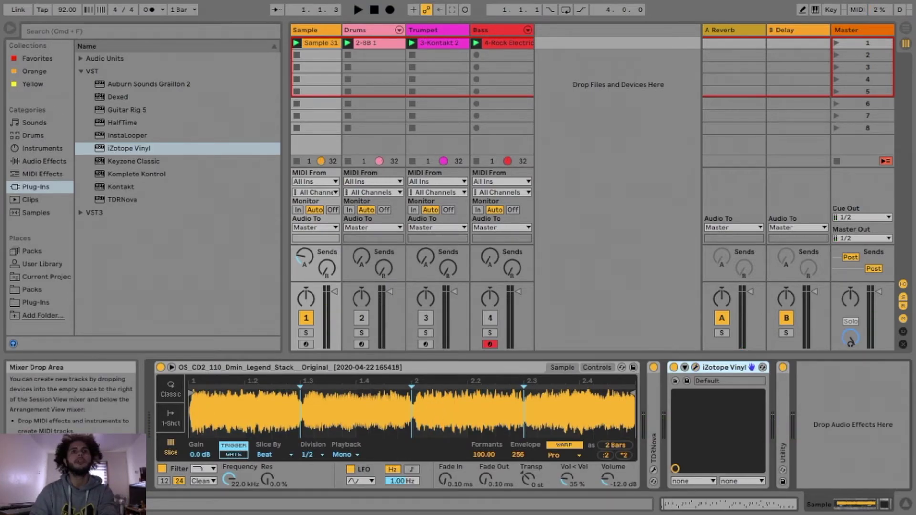
key("space")
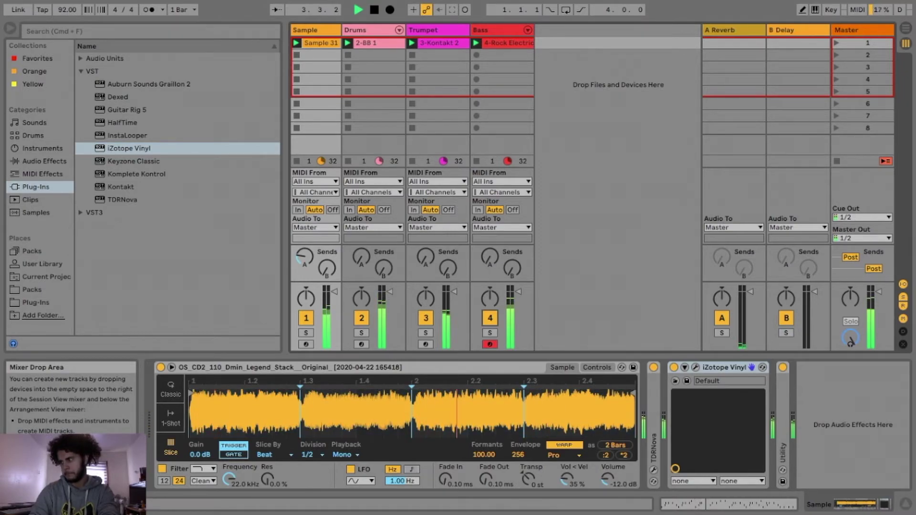
key("space")
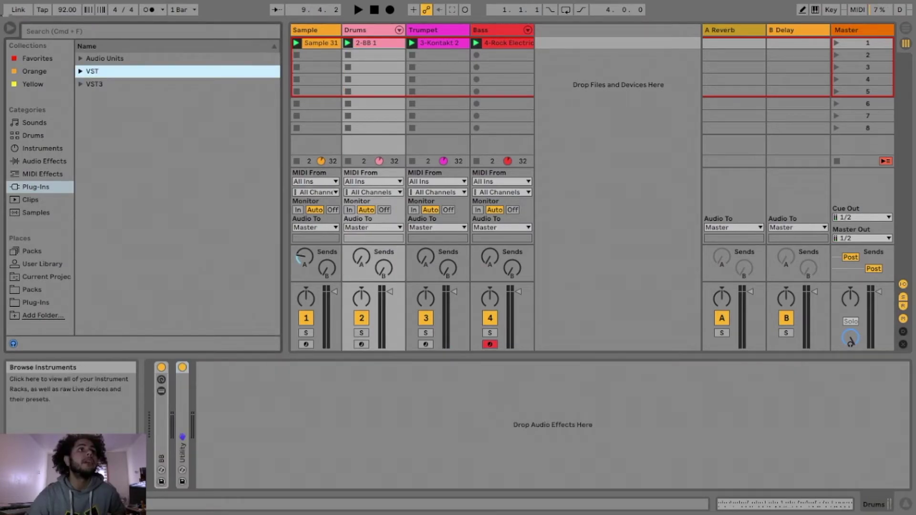
- Add an empty Drum Rack as a new track after the Bass track
left_click(33, 135)
left_click(117, 71)
left_click_drag(117, 71, 573, 91)
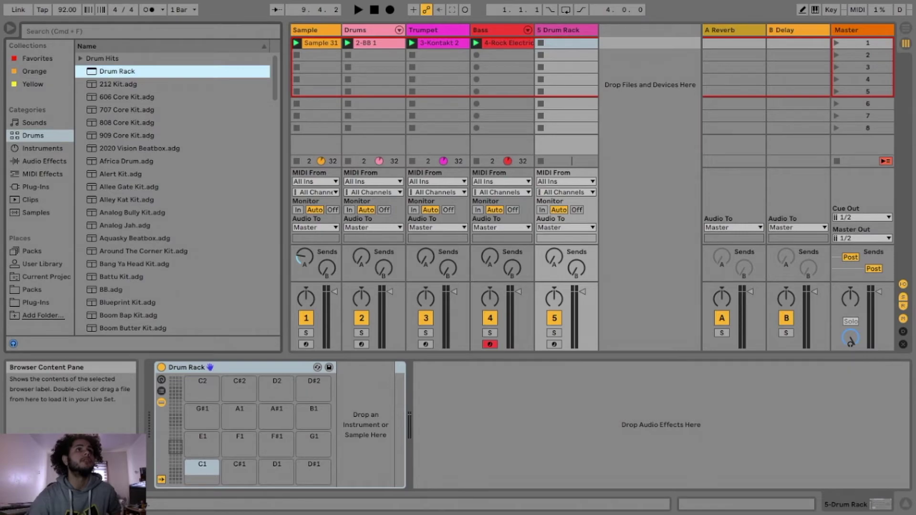
- Audition the Lo-Fi Spaceship Sound Volume 2 drum loops and load 03 SHAKER 66BPM Bm Shaker LOOP.wav onto the Drum Rack's E1 pad
left_click(32, 289)
key("Down")
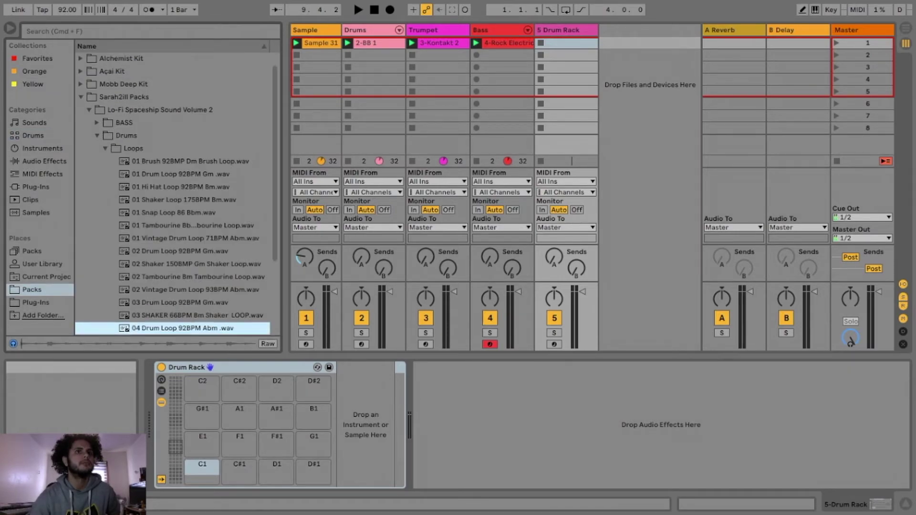
key("Down")
key("Down")
key("Up")
key("Up")
key("Up")
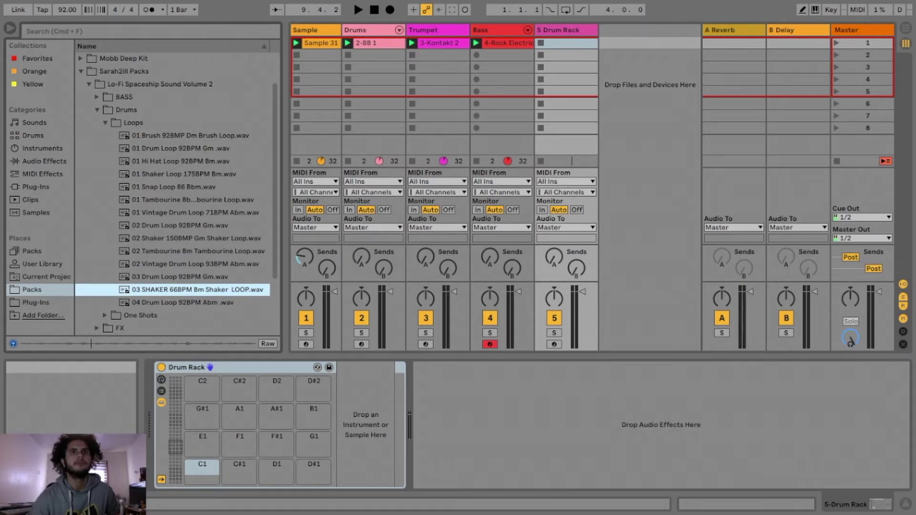
left_click_drag(191, 290, 203, 443)
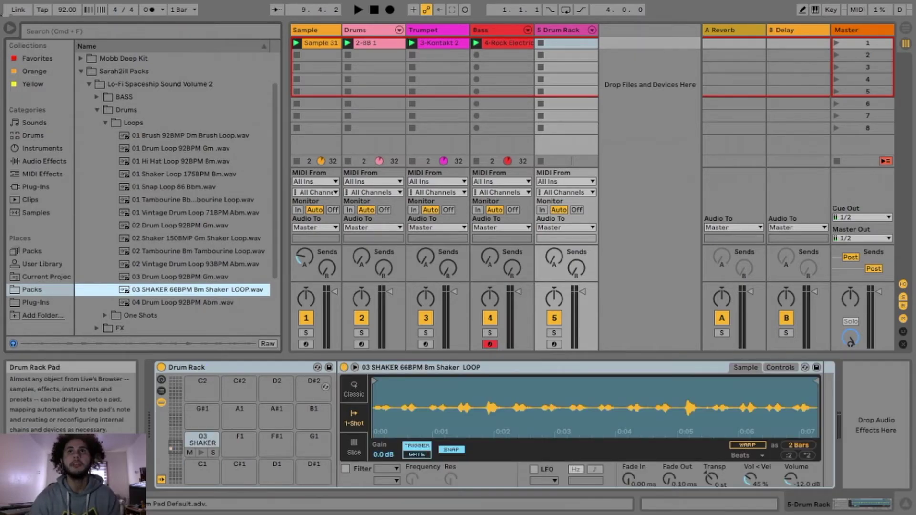
- Create a MIDI clip in the Drum Rack track's first slot and turn on warping for the shaker sample
double_click(567, 43)
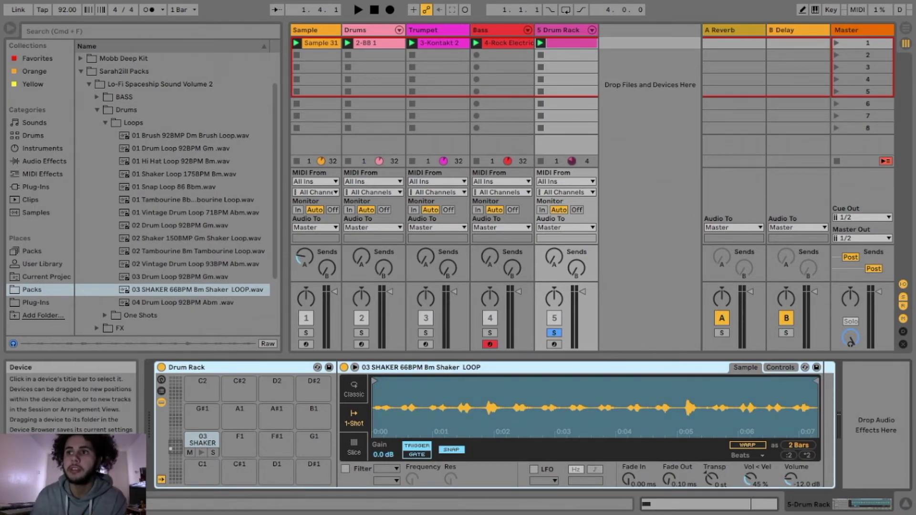
left_click(748, 446)
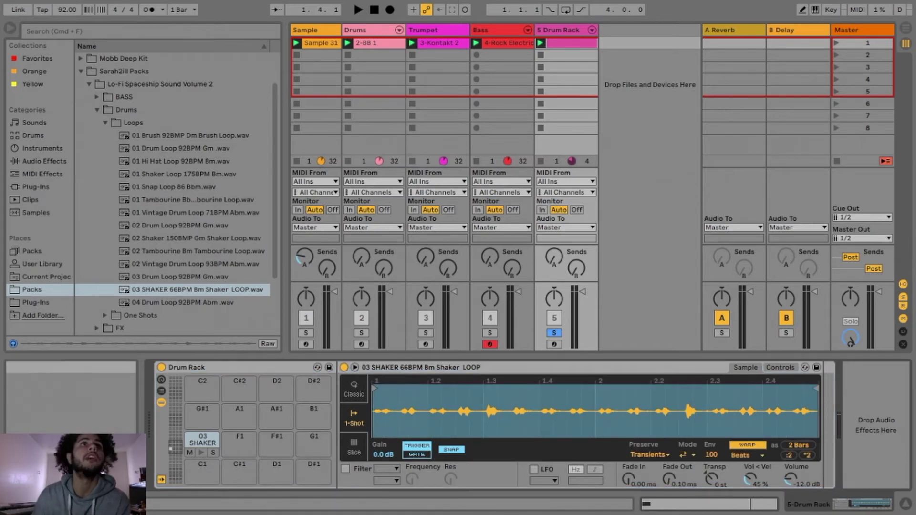
- Turn on the metronome and move the shaker sample's start point to the hit at 1.3 during playback
left_click(149, 9)
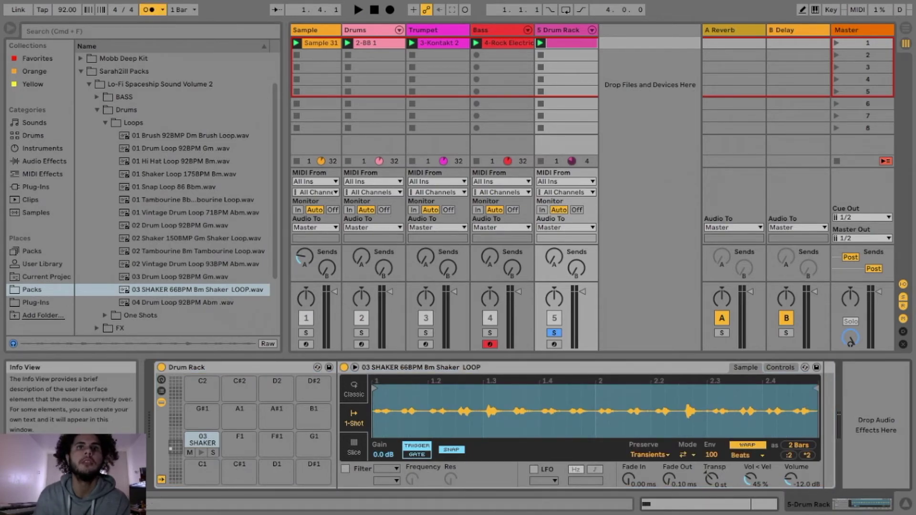
key("space")
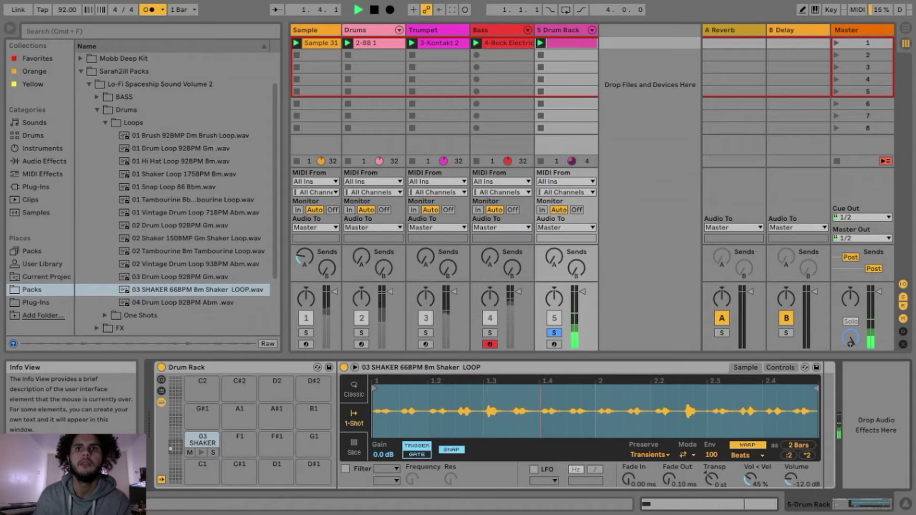
mouse_move(374, 387)
left_mouse_down()
mouse_move(501, 388)
mouse_move(486, 388)
mouse_move(487, 448)
left_mouse_up()
key("space")
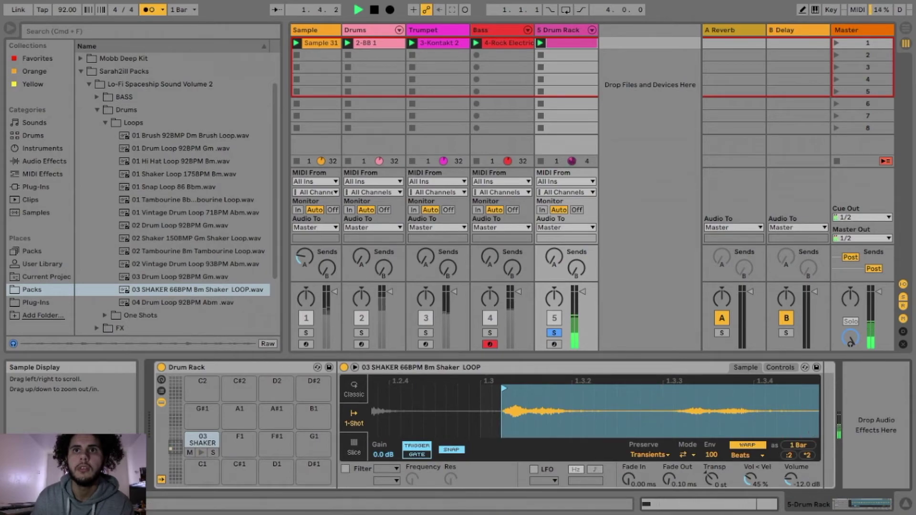
left_click_drag(501, 430, 499, 389)
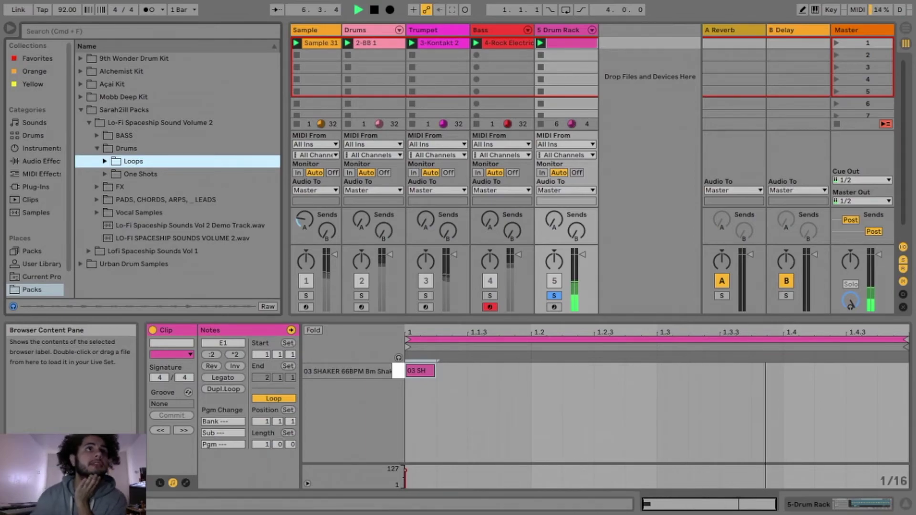
- Leave the Lo-Fi Spaceship drum folders and audition the perc one-shots in Urban Drum Samples, from 808 Lo Toms.wav down to Gyr_02.wav
key("Left")
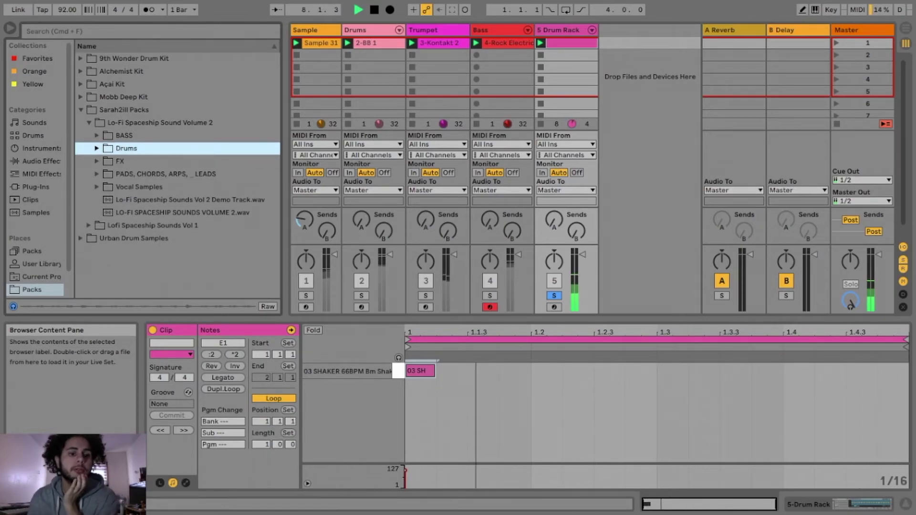
key("space")
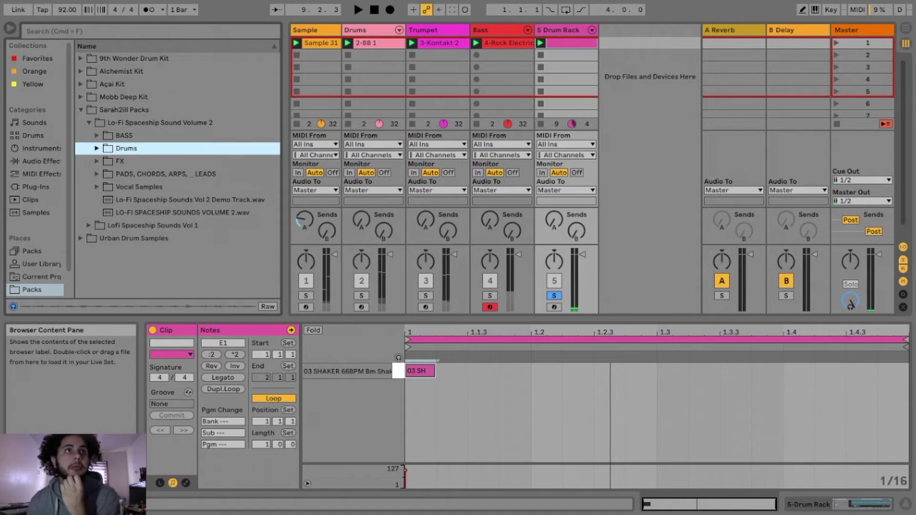
key("Left")
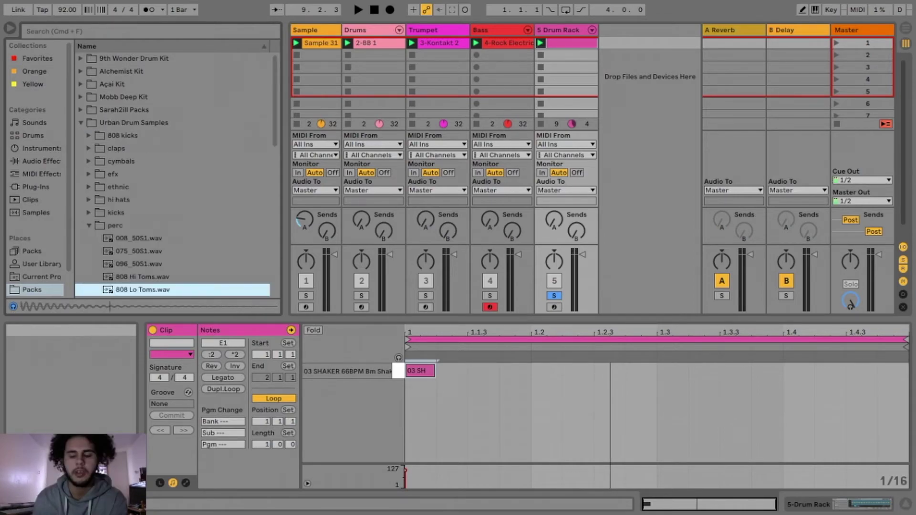
key("Down")
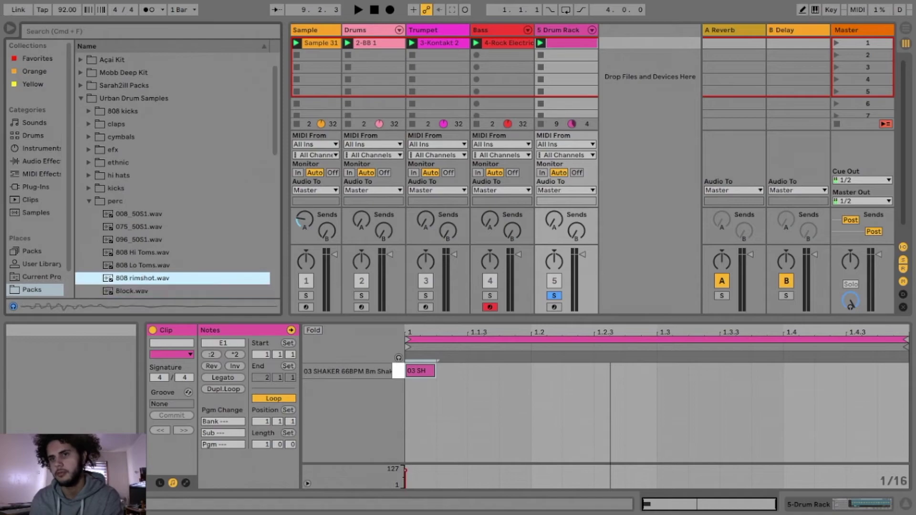
key("Down")
key("Down")
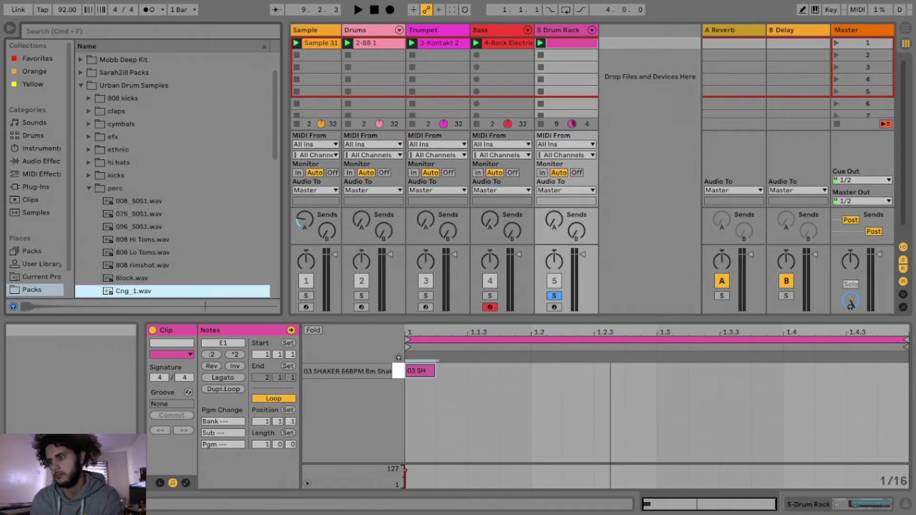
key("Down")
key("Down")
key("Down")
key("Down")
key("Down")
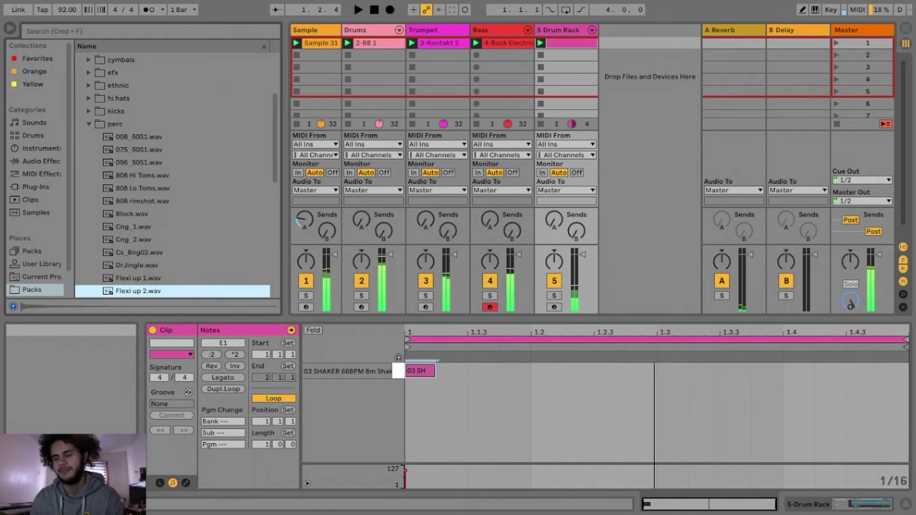
key("Down")
key("Down")
key("Down")
key("Down")
key("Down")
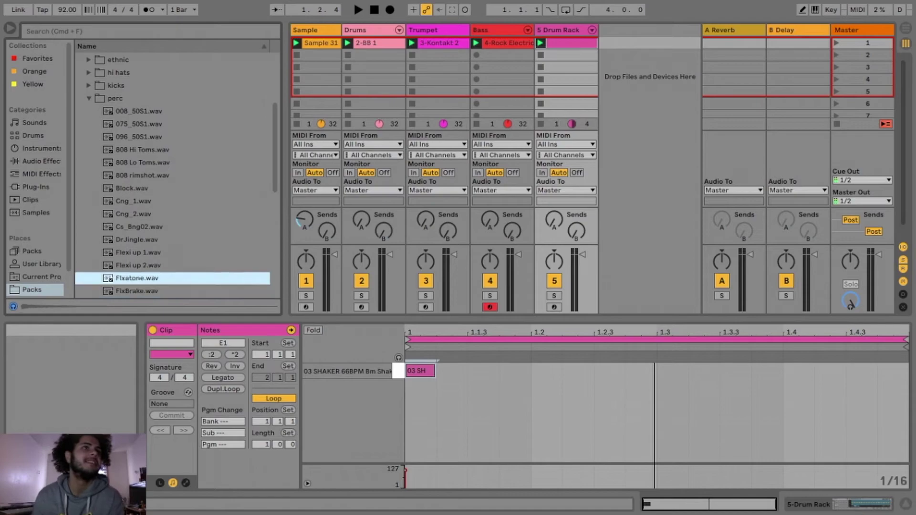
key("Up")
key("Up")
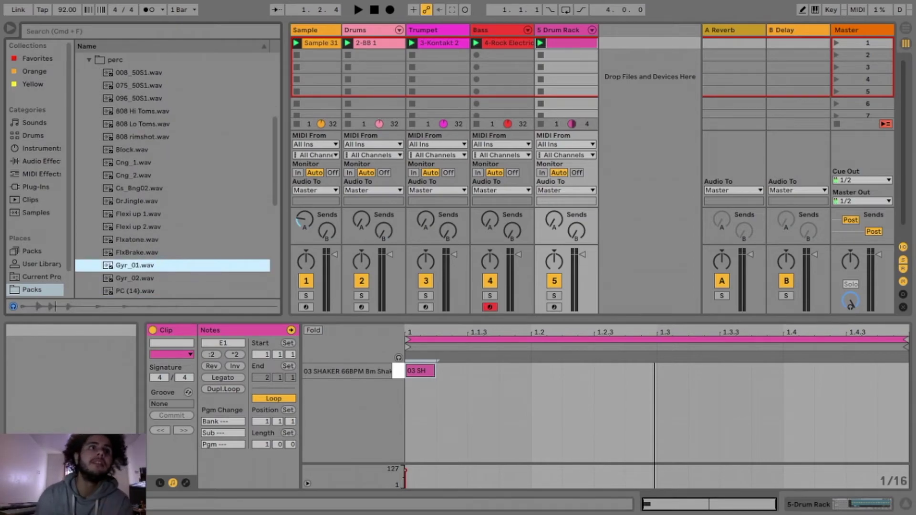
key("space")
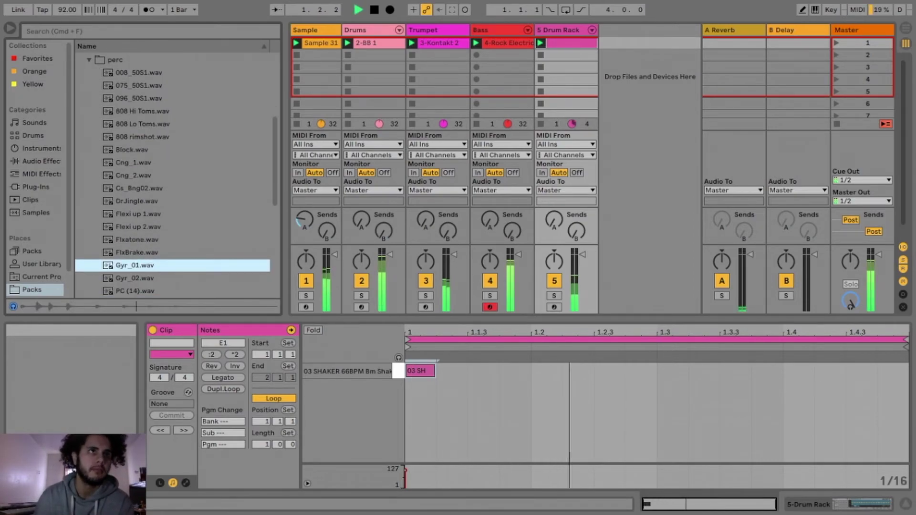
key("Down")
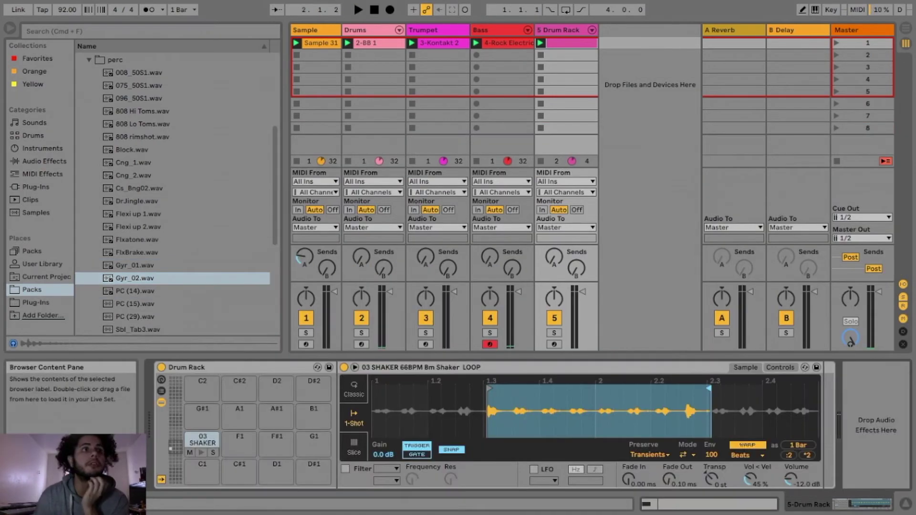
- Load Gyr_02.wav onto the Drum Rack's G1 pad and Gyr_01.wav onto its D#1 pad
left_click_drag(135, 278, 314, 442)
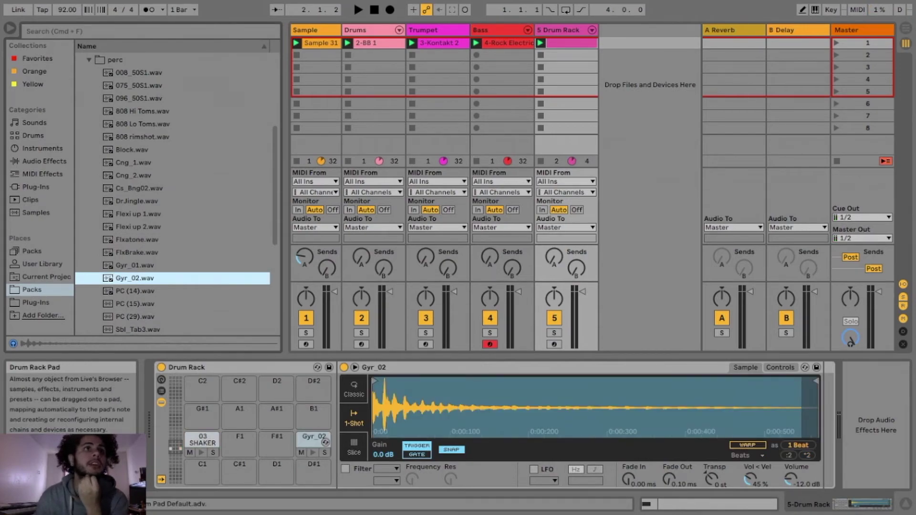
left_click_drag(135, 265, 202, 471)
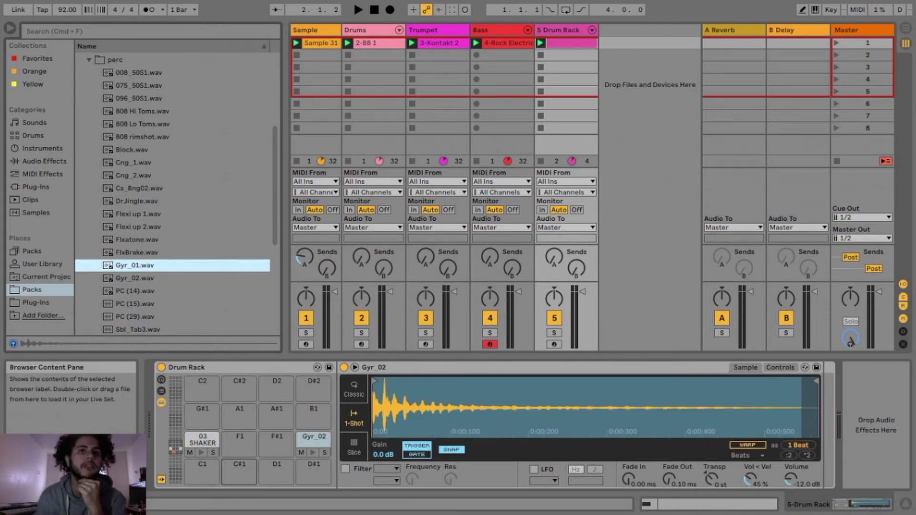
left_click_drag(313, 471, 314, 472)
- Solo the Drums and Drum Rack tracks together and show the Drum Rack clip's notes
left_click(361, 333)
left_click(554, 333, "super")
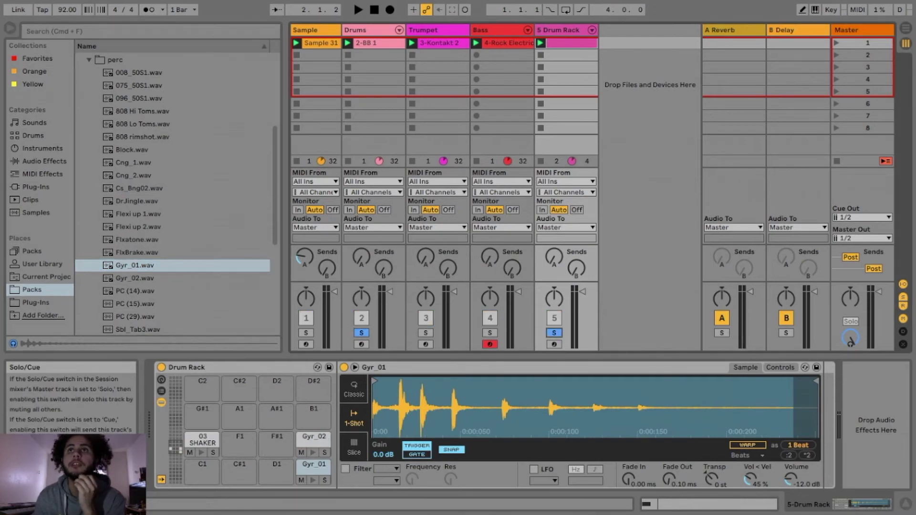
key("shift+Tab")
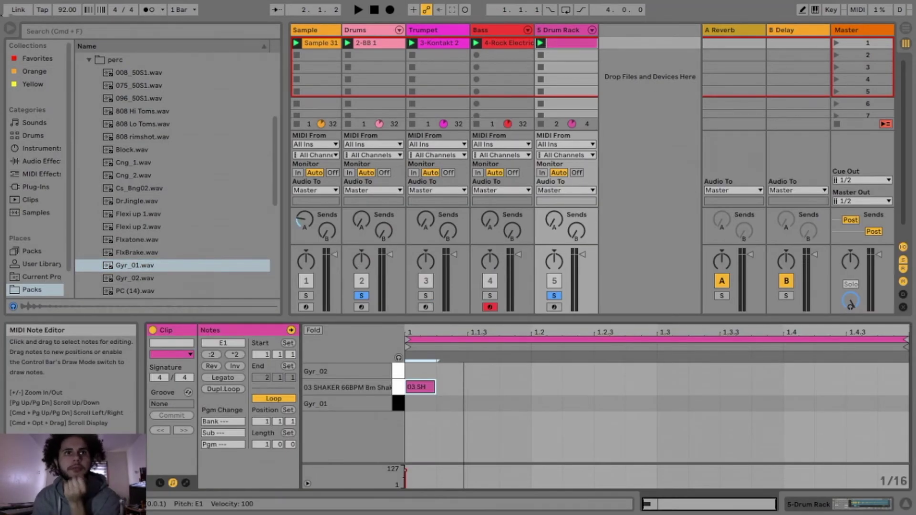
- Add a Gyr_01 note and, with a 1/32 grid, nudge it to one thirty-second after 1.1.3 while checking it in playback
left_click(491, 404)
key("space")
double_click(491, 404)
key("space")
key("space")
key("Right")
key("space")
key("Left")
key("space")
key("space")
key("super+1")
key("Right")
key("space")
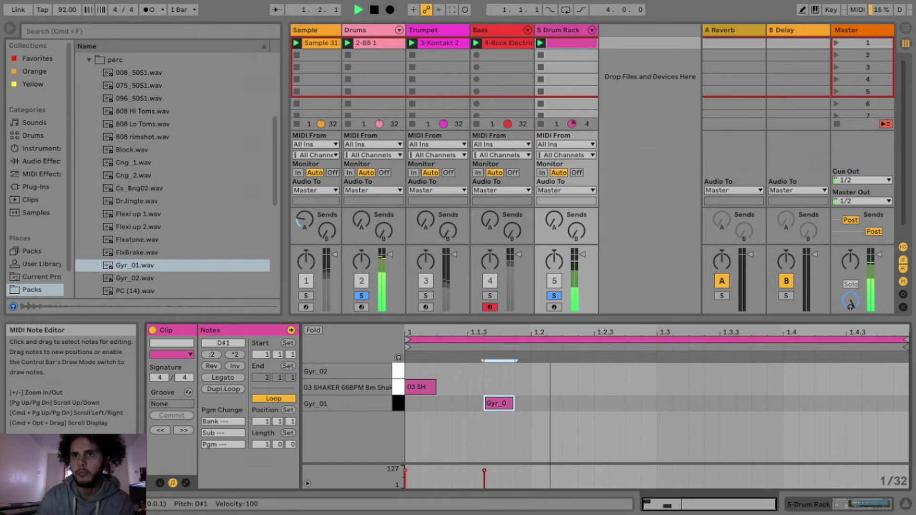
key("space")
- Add a Gyr_02 note in beat 1.2 and nudge it to one thirty-second after 1.2.3 while checking it in playback
double_click(586, 371)
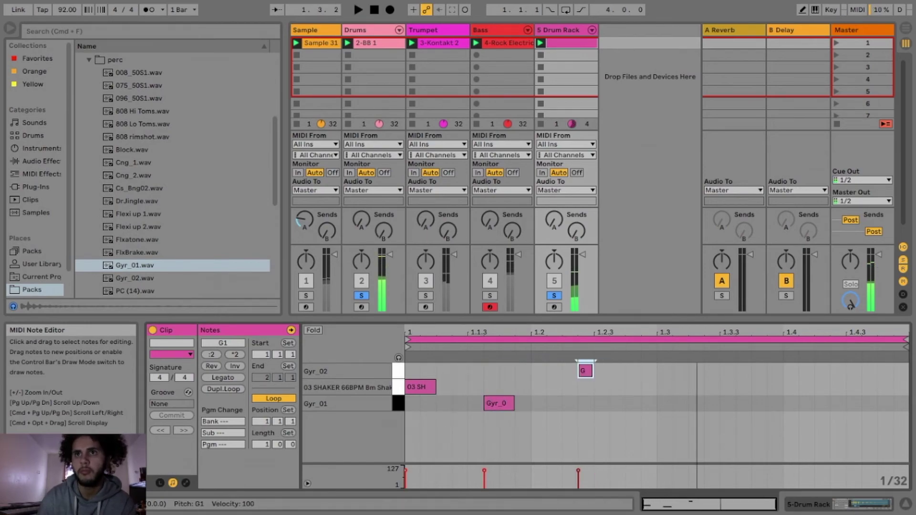
key("space")
key("space")
key("Right")
key("space")
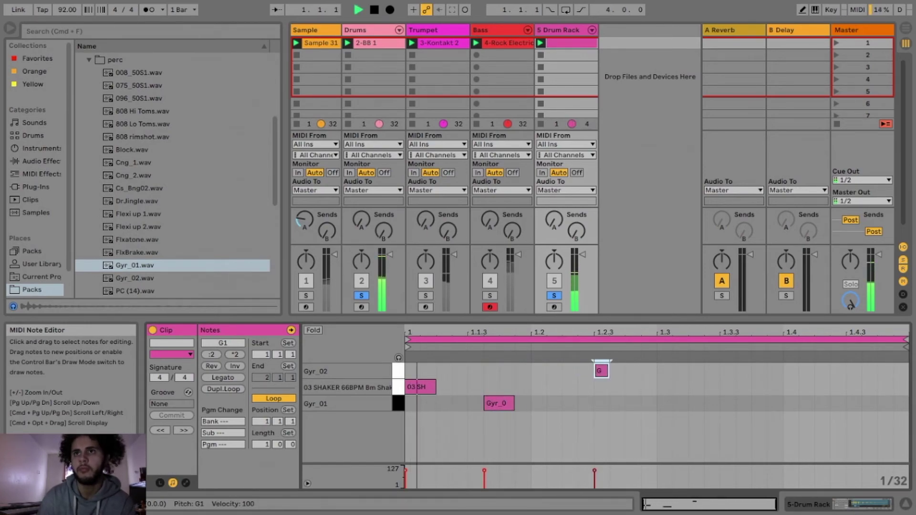
key("Right")
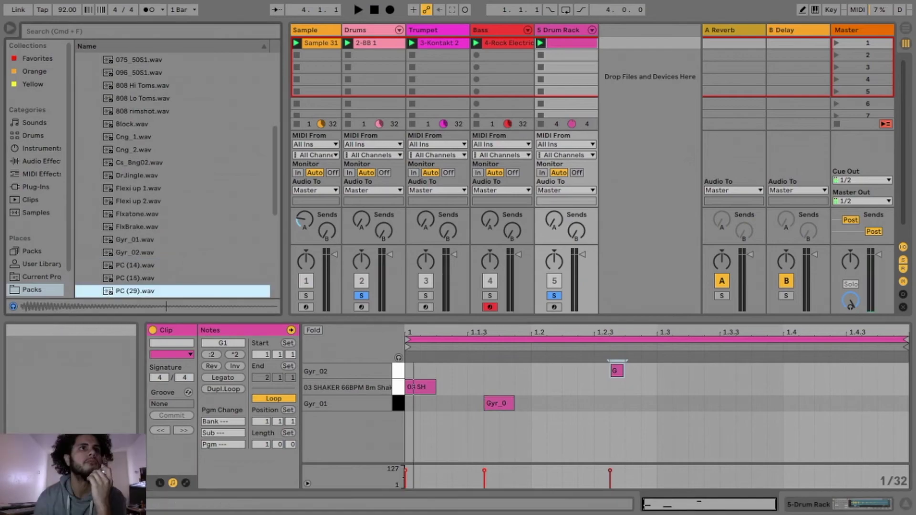
- Audition the perc samples from PC (29).wav onwards and load Shkprc (11).wav onto the Drum Rack's B1 pad
key("Down")
key("Down")
key("Up")
key("Down")
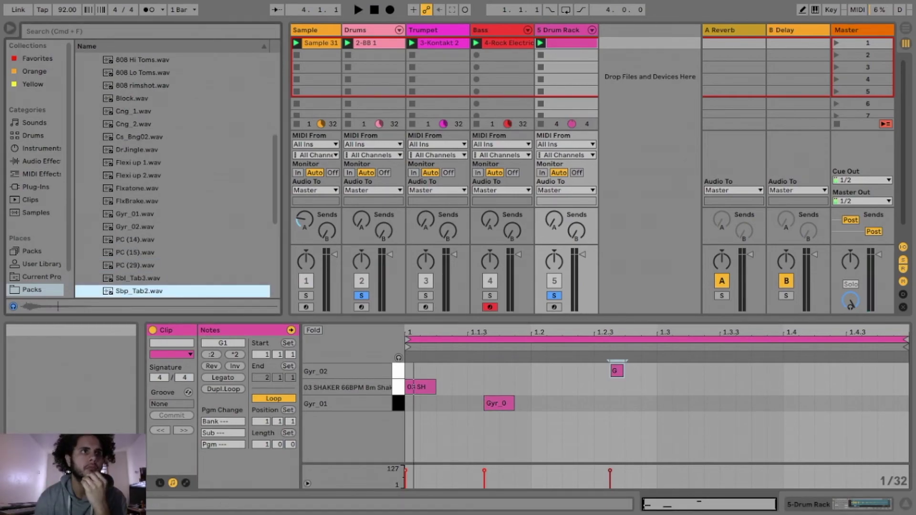
key("Down")
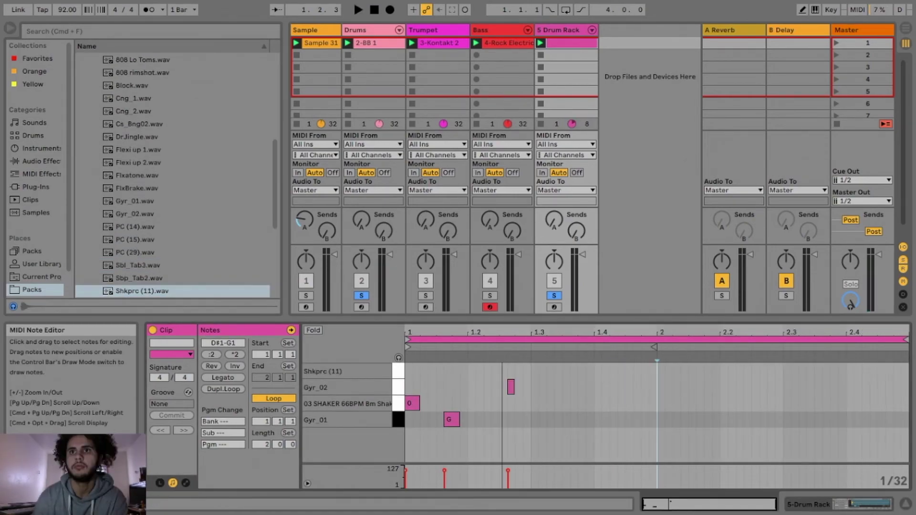
- Duplicate all notes of the Drum Rack clip's first bar into its second bar
left_click_drag(406, 365, 655, 454)
key("super+d")
left_click(594, 411)
- Add Shkprc (11) notes during playback in the middle of beat 1.3 and just after 1.4 and 2.4
key("space")
double_click(590, 371)
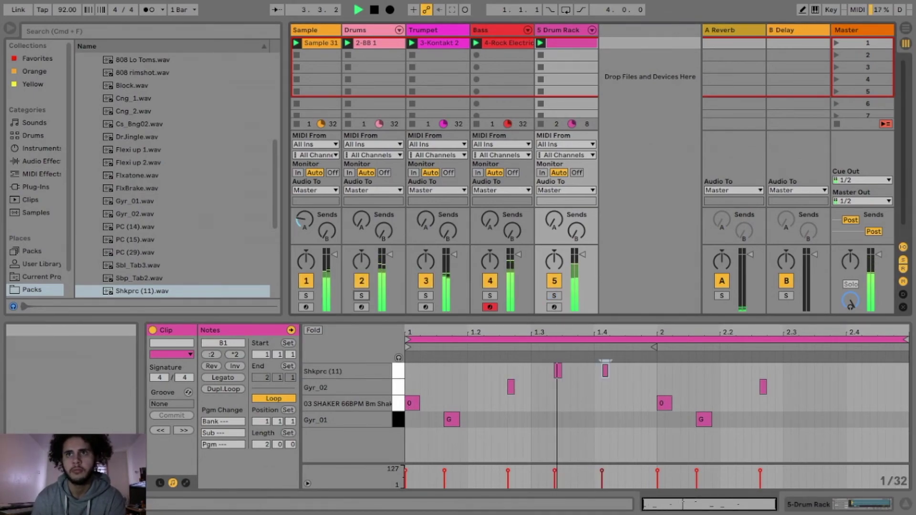
double_click(858, 371)
key("space")
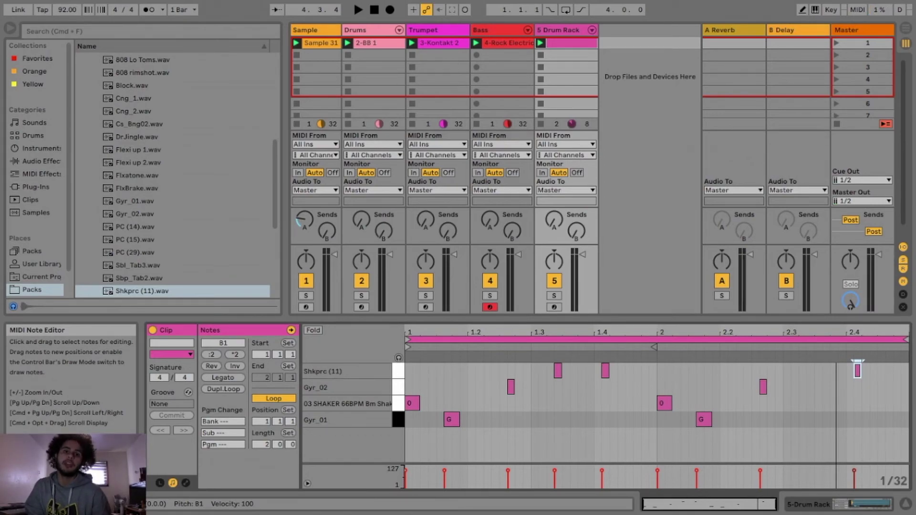
- Rename the first-slot clips of the first three tracks as Sample, Drums and Trumpet, and select the Bass clip
left_click(321, 43)
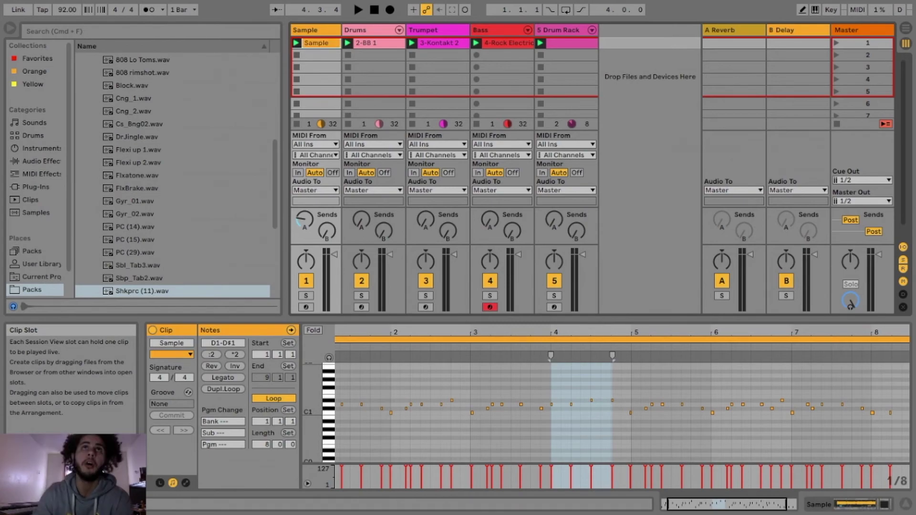
left_click(378, 43)
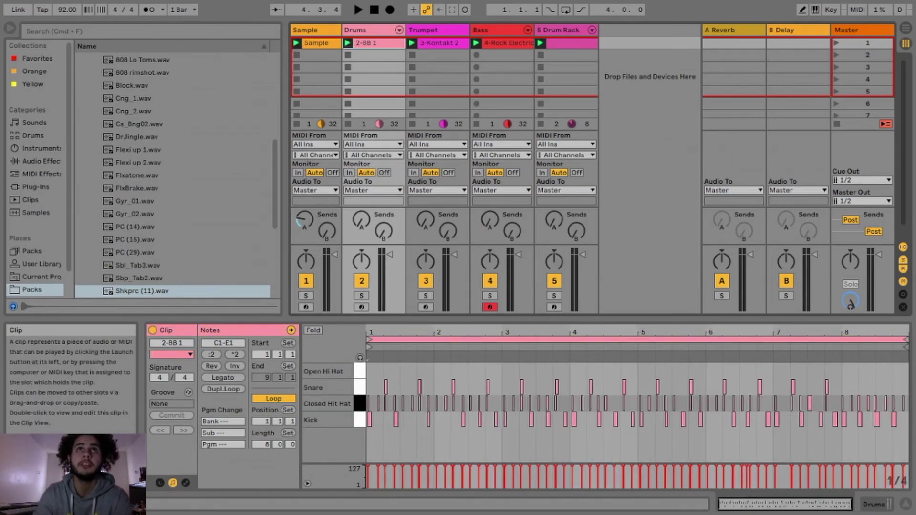
type("Drums")
key("Tab")
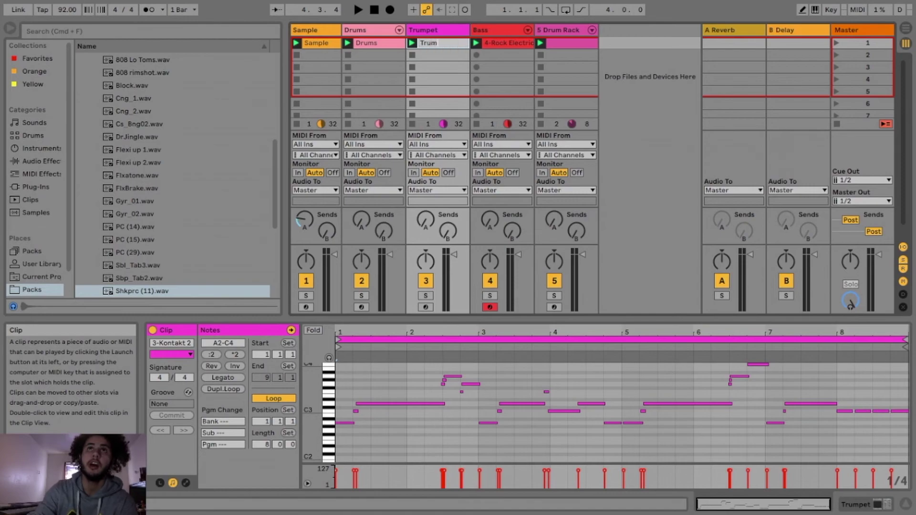
key("Return")
left_click(508, 43)
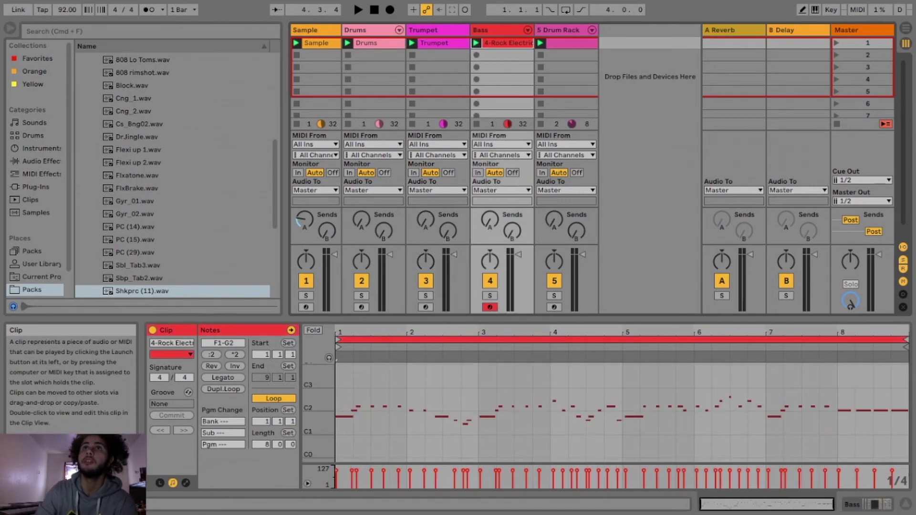